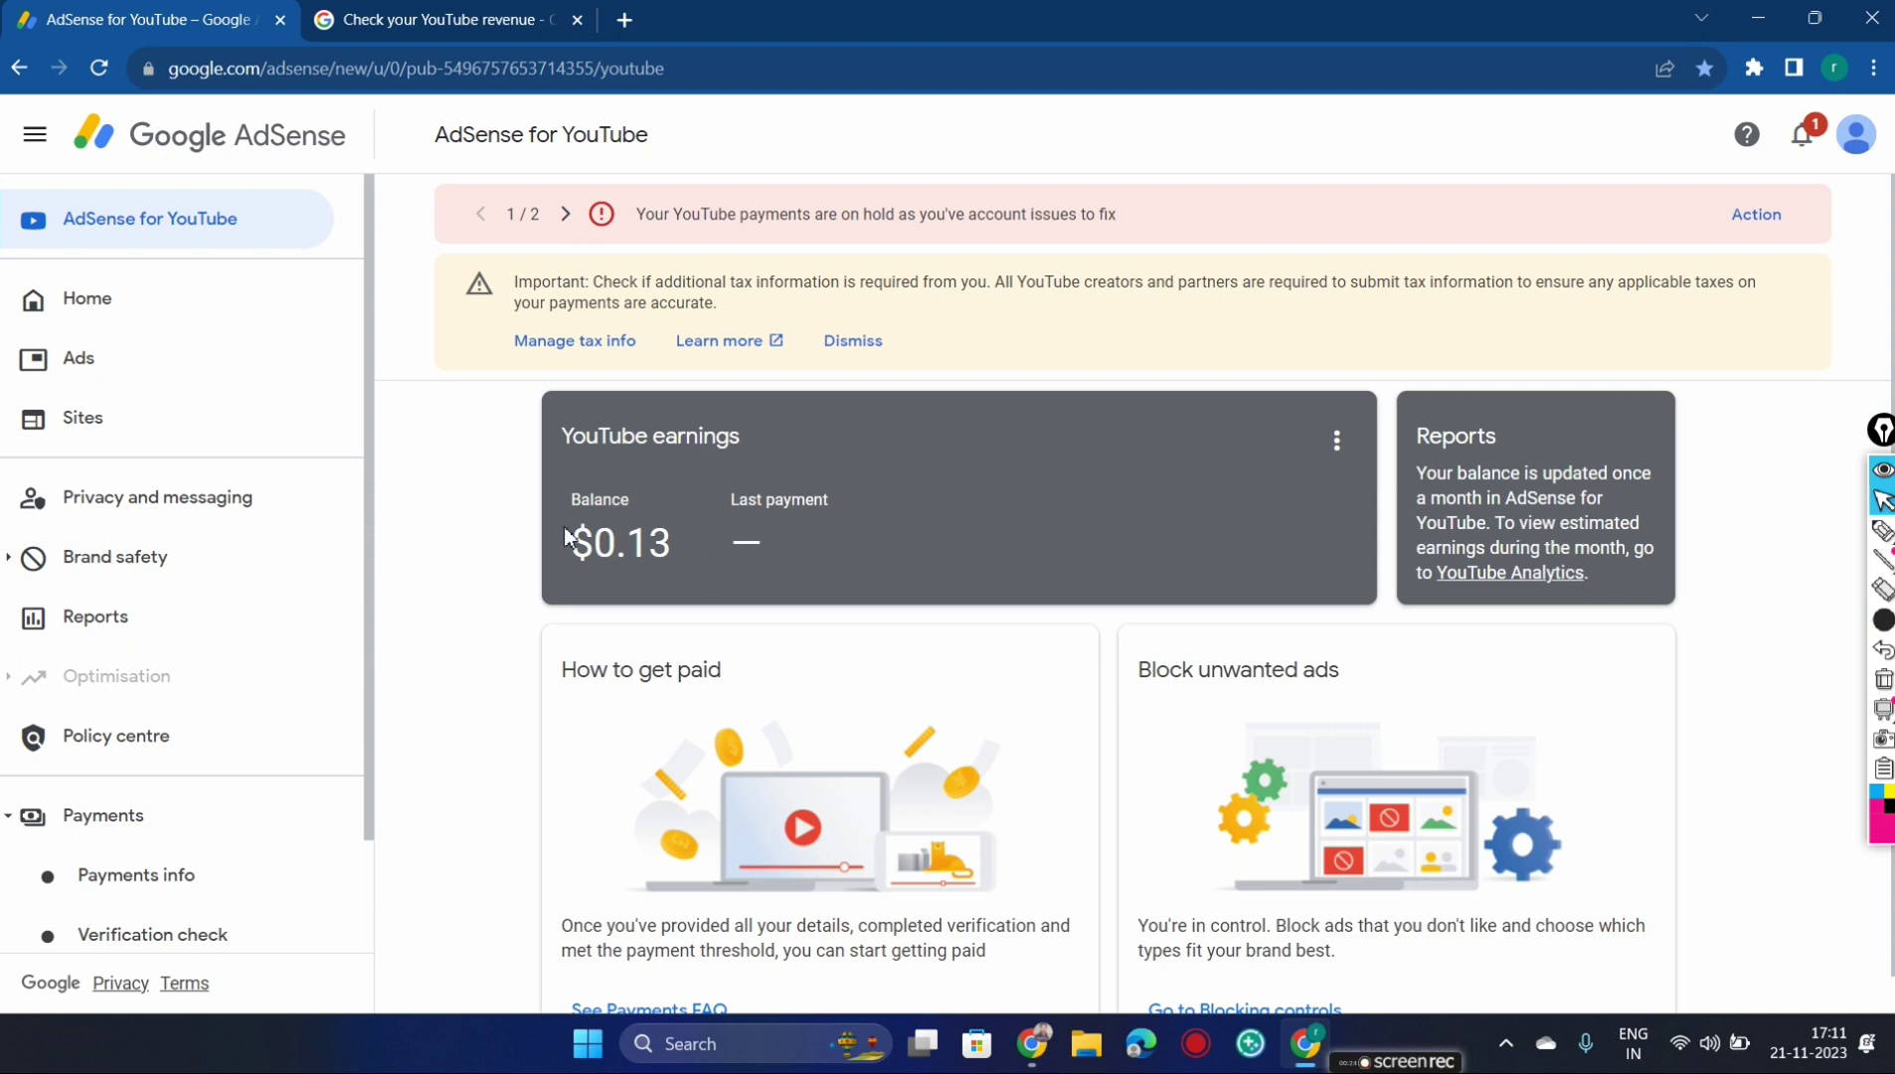
Open the payments-on-hold issue for the YouTube account and review the US$0.13 balance
click(712, 553)
drag(576, 553, 696, 557)
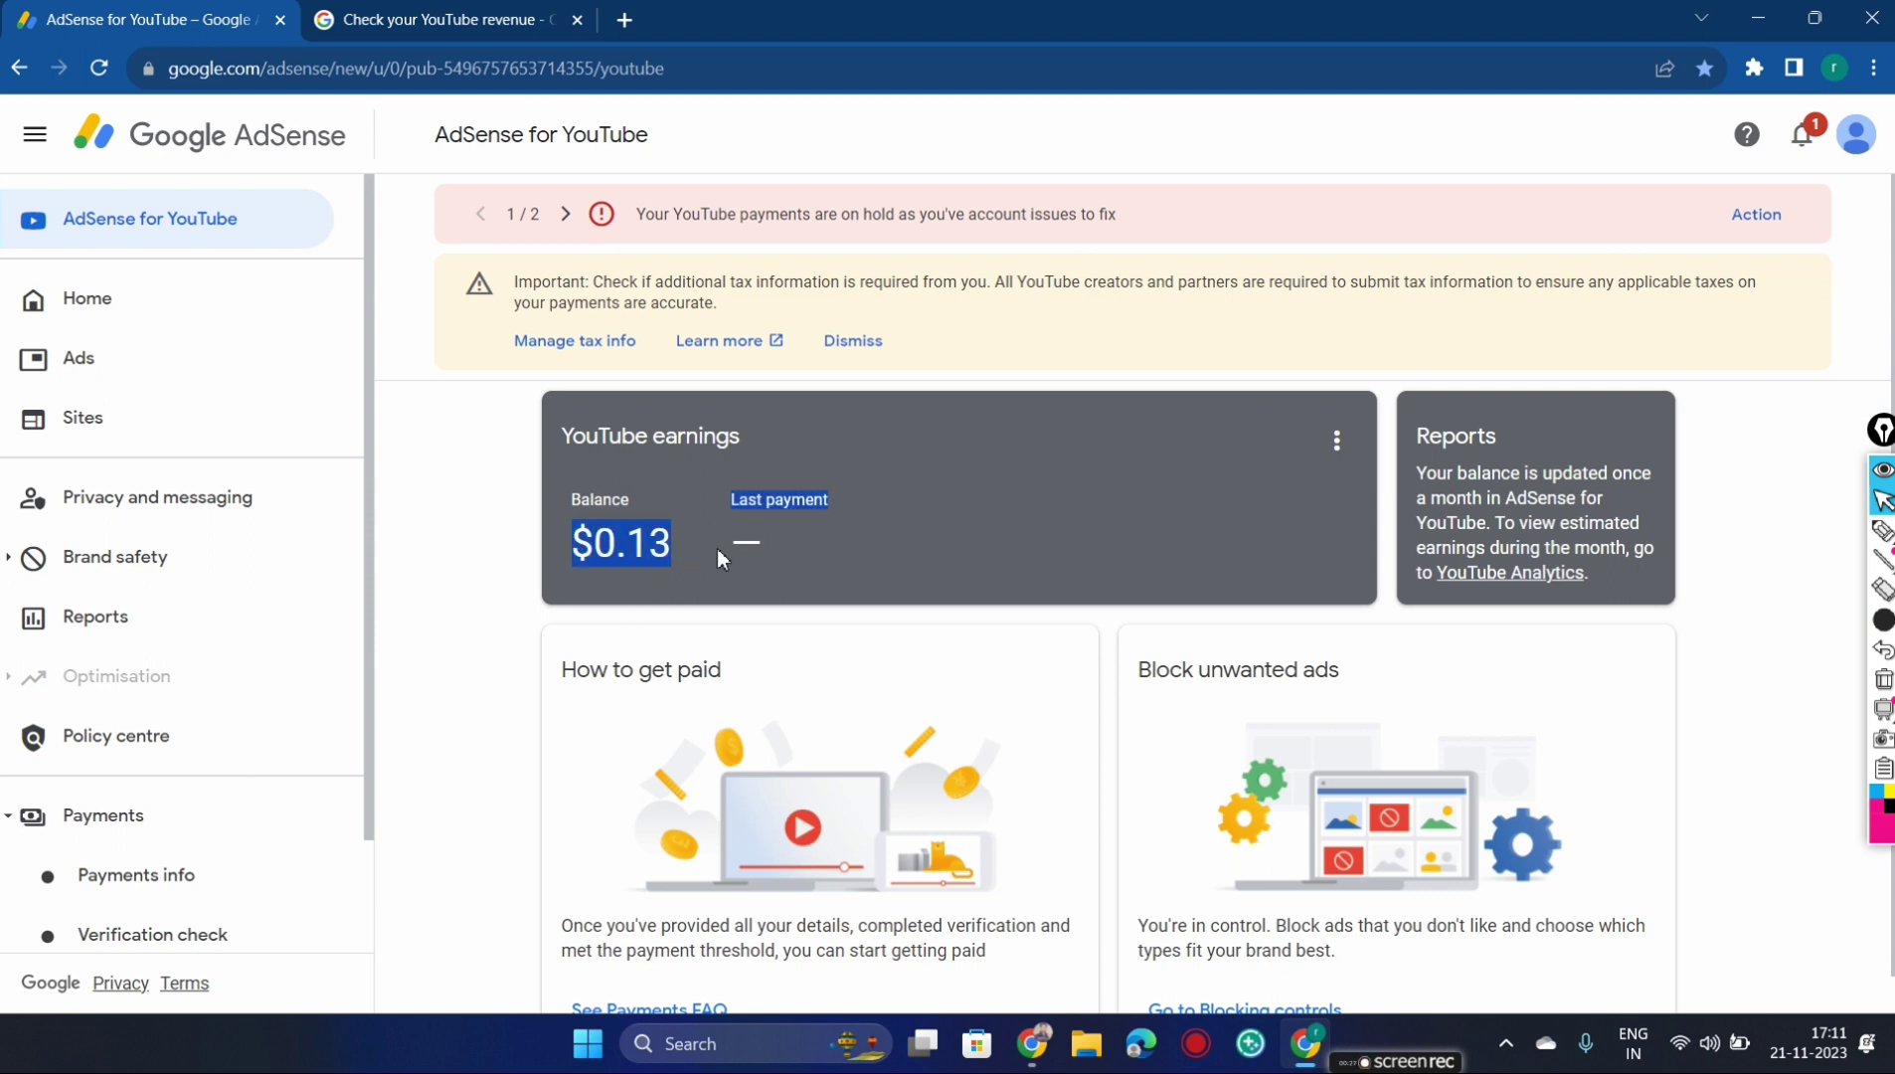
click(1756, 217)
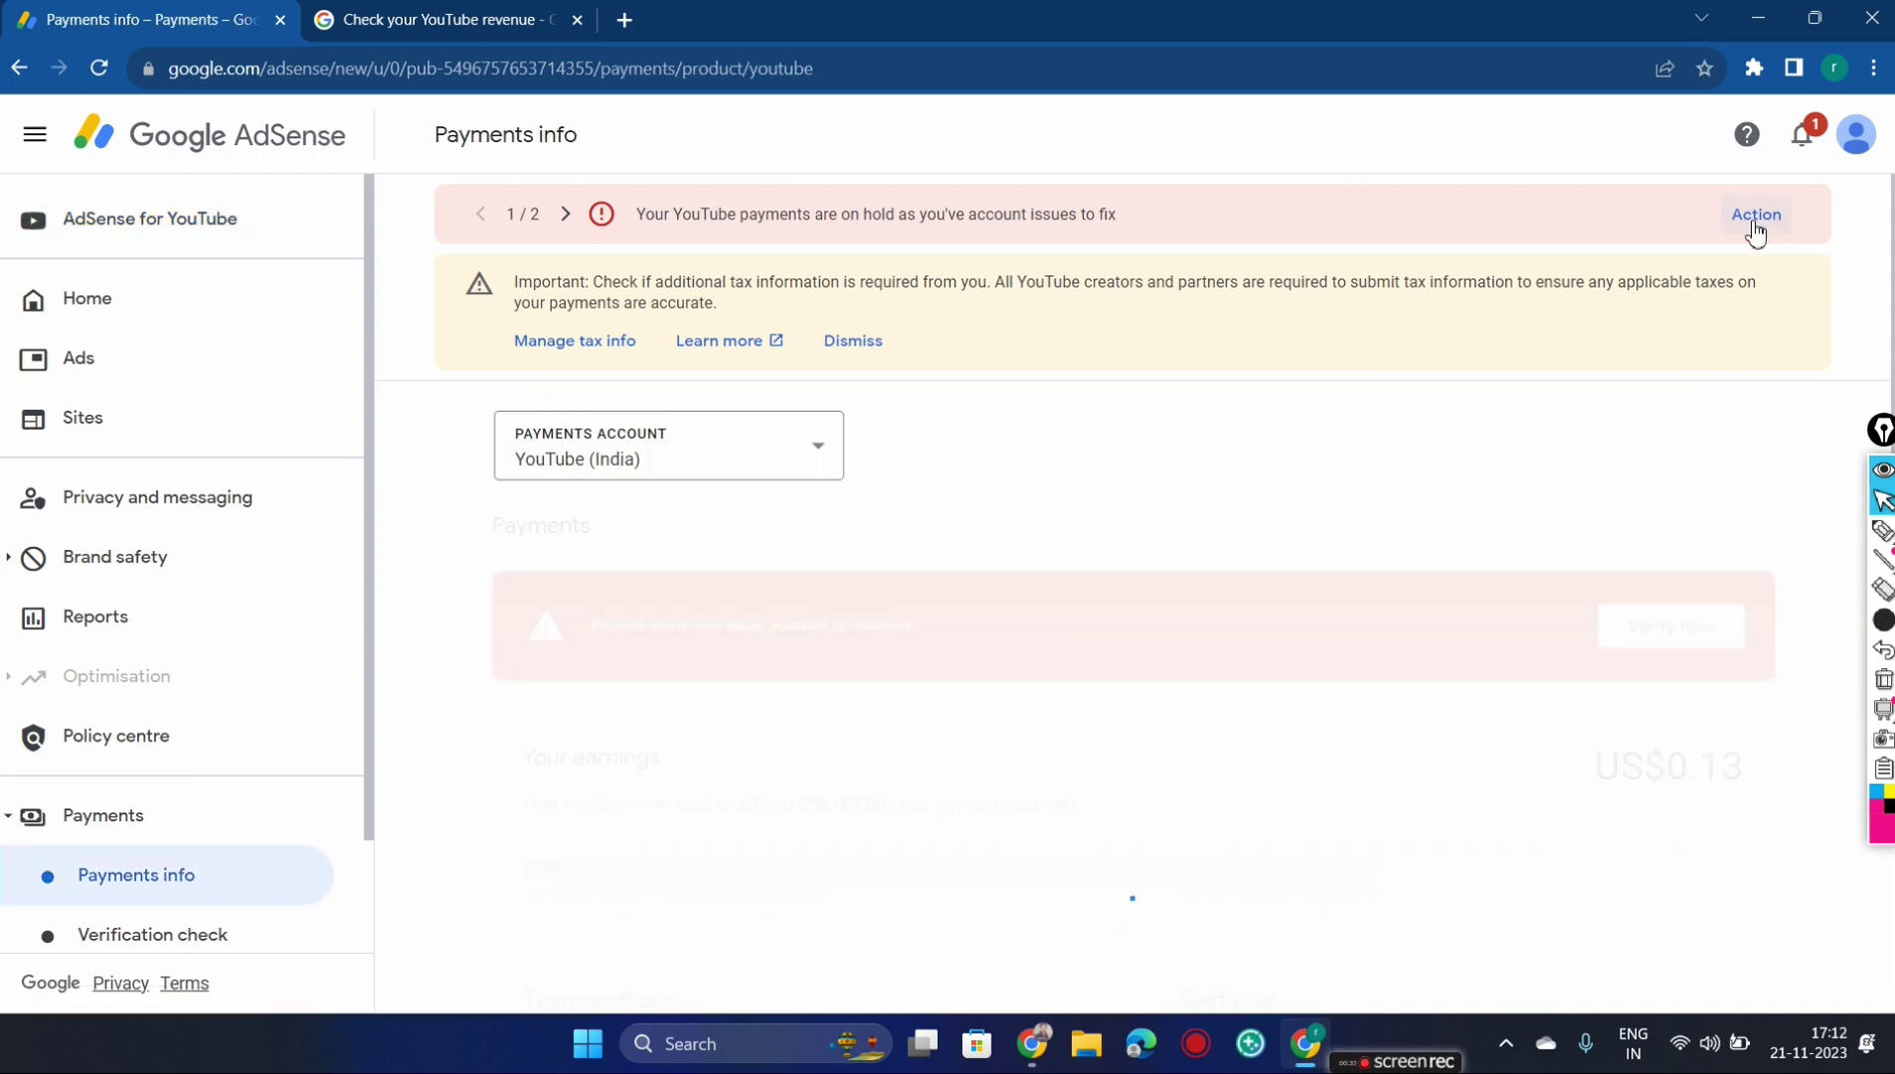
scroll(1482, 428, down, 3)
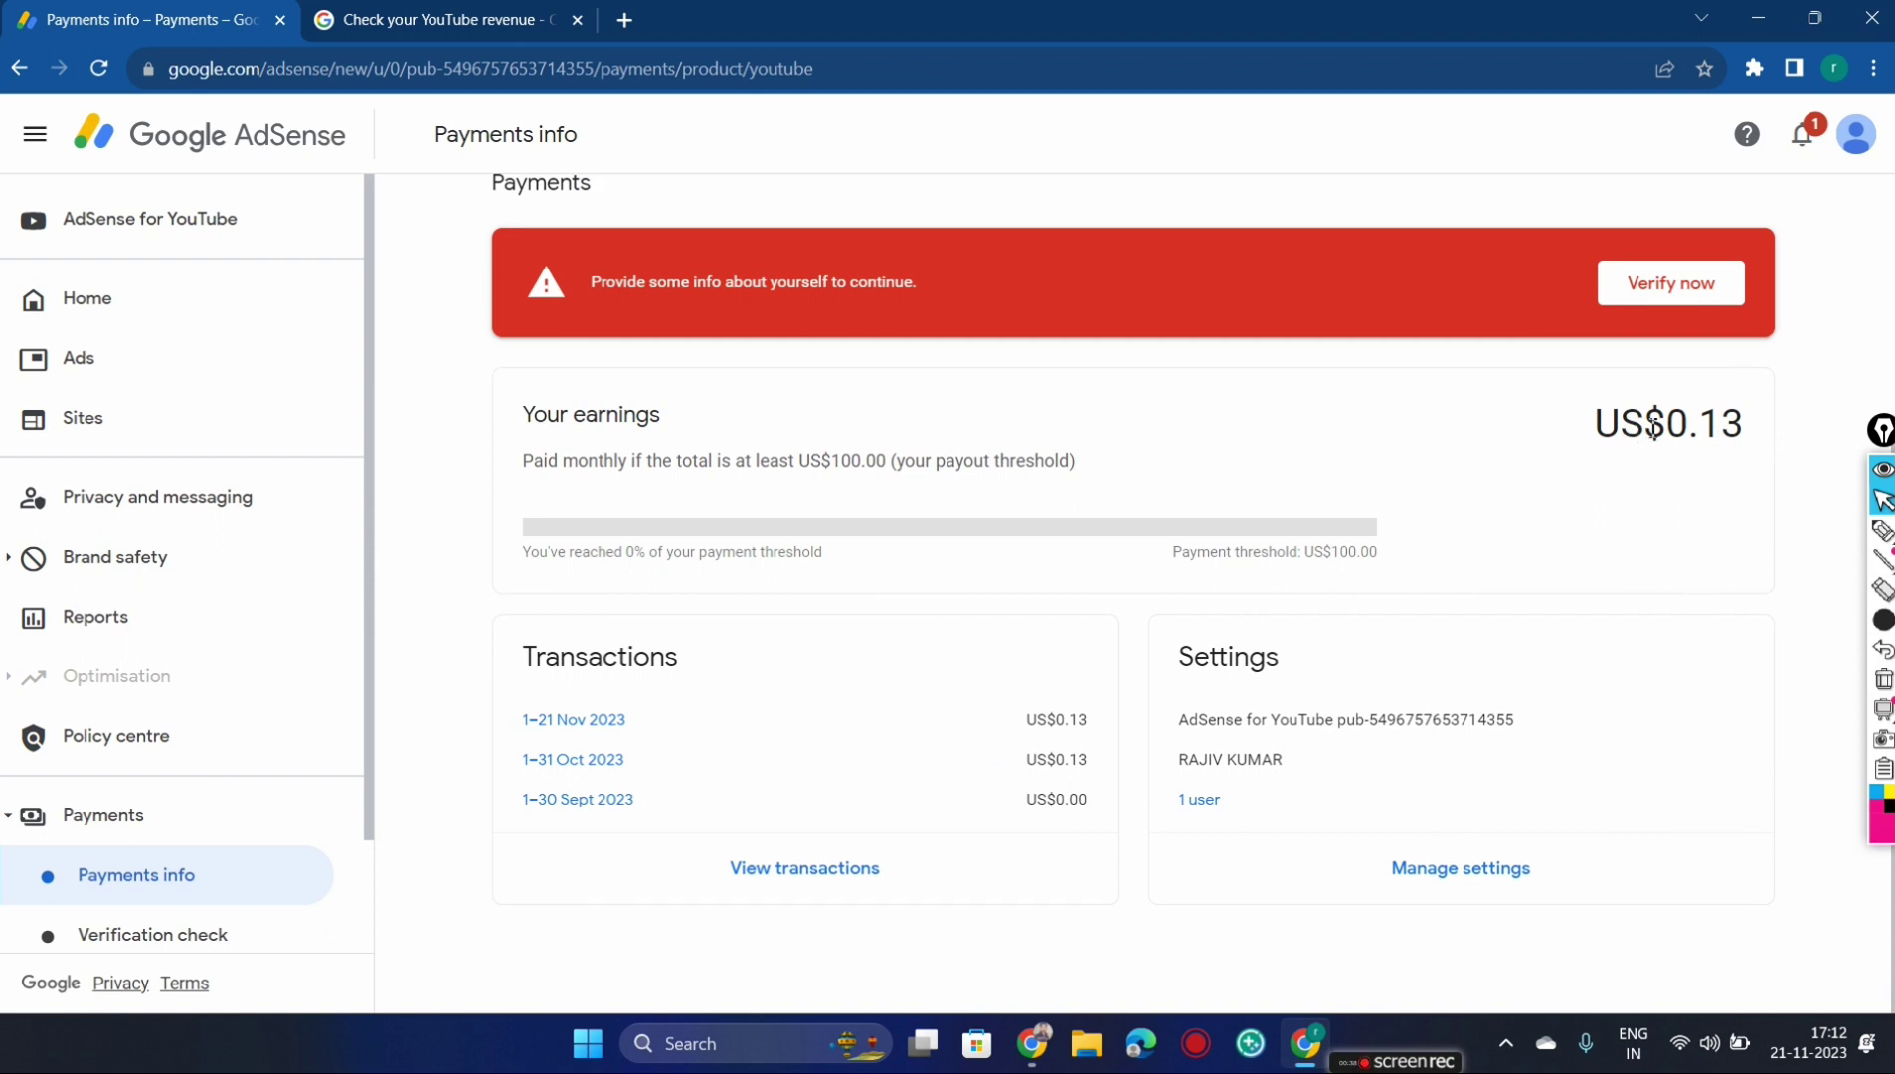
Begin verifying identity to release payments and start the verification form
click(1663, 288)
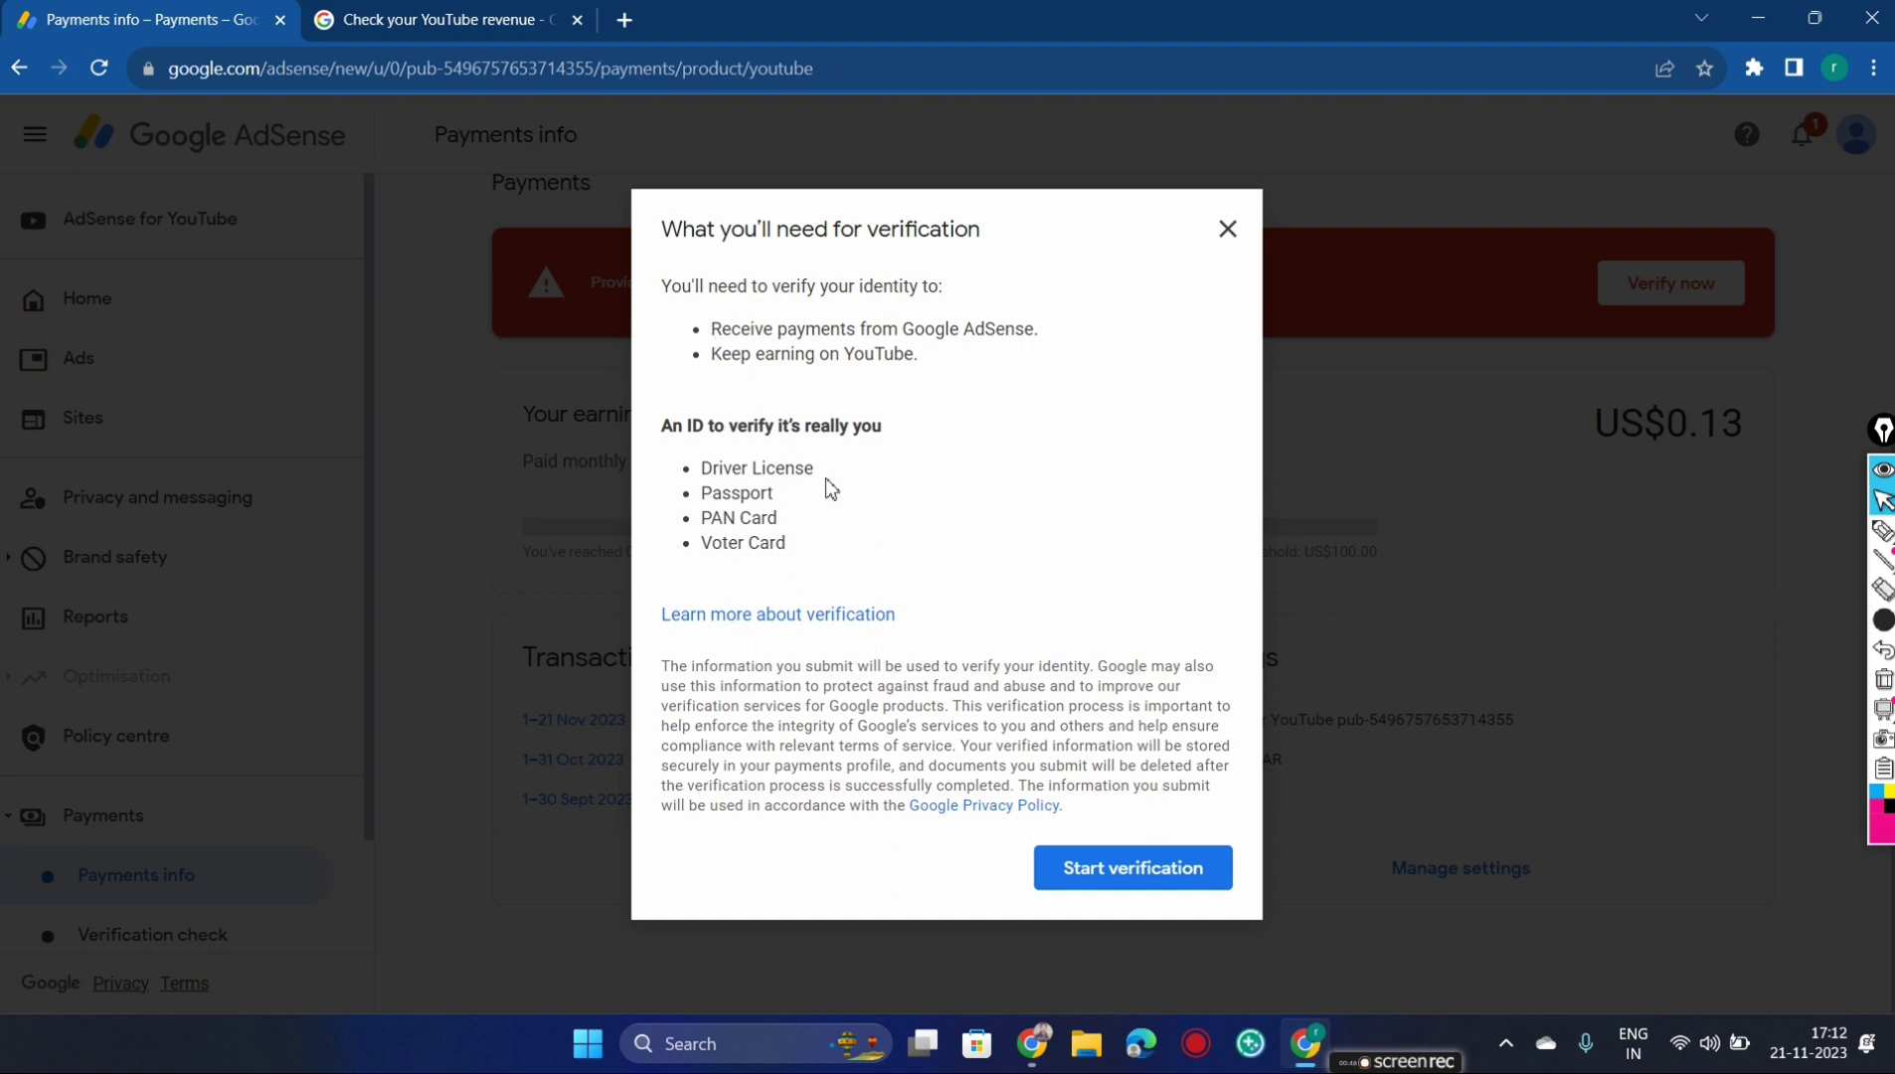
drag(842, 583, 688, 447)
click(977, 509)
click(1151, 877)
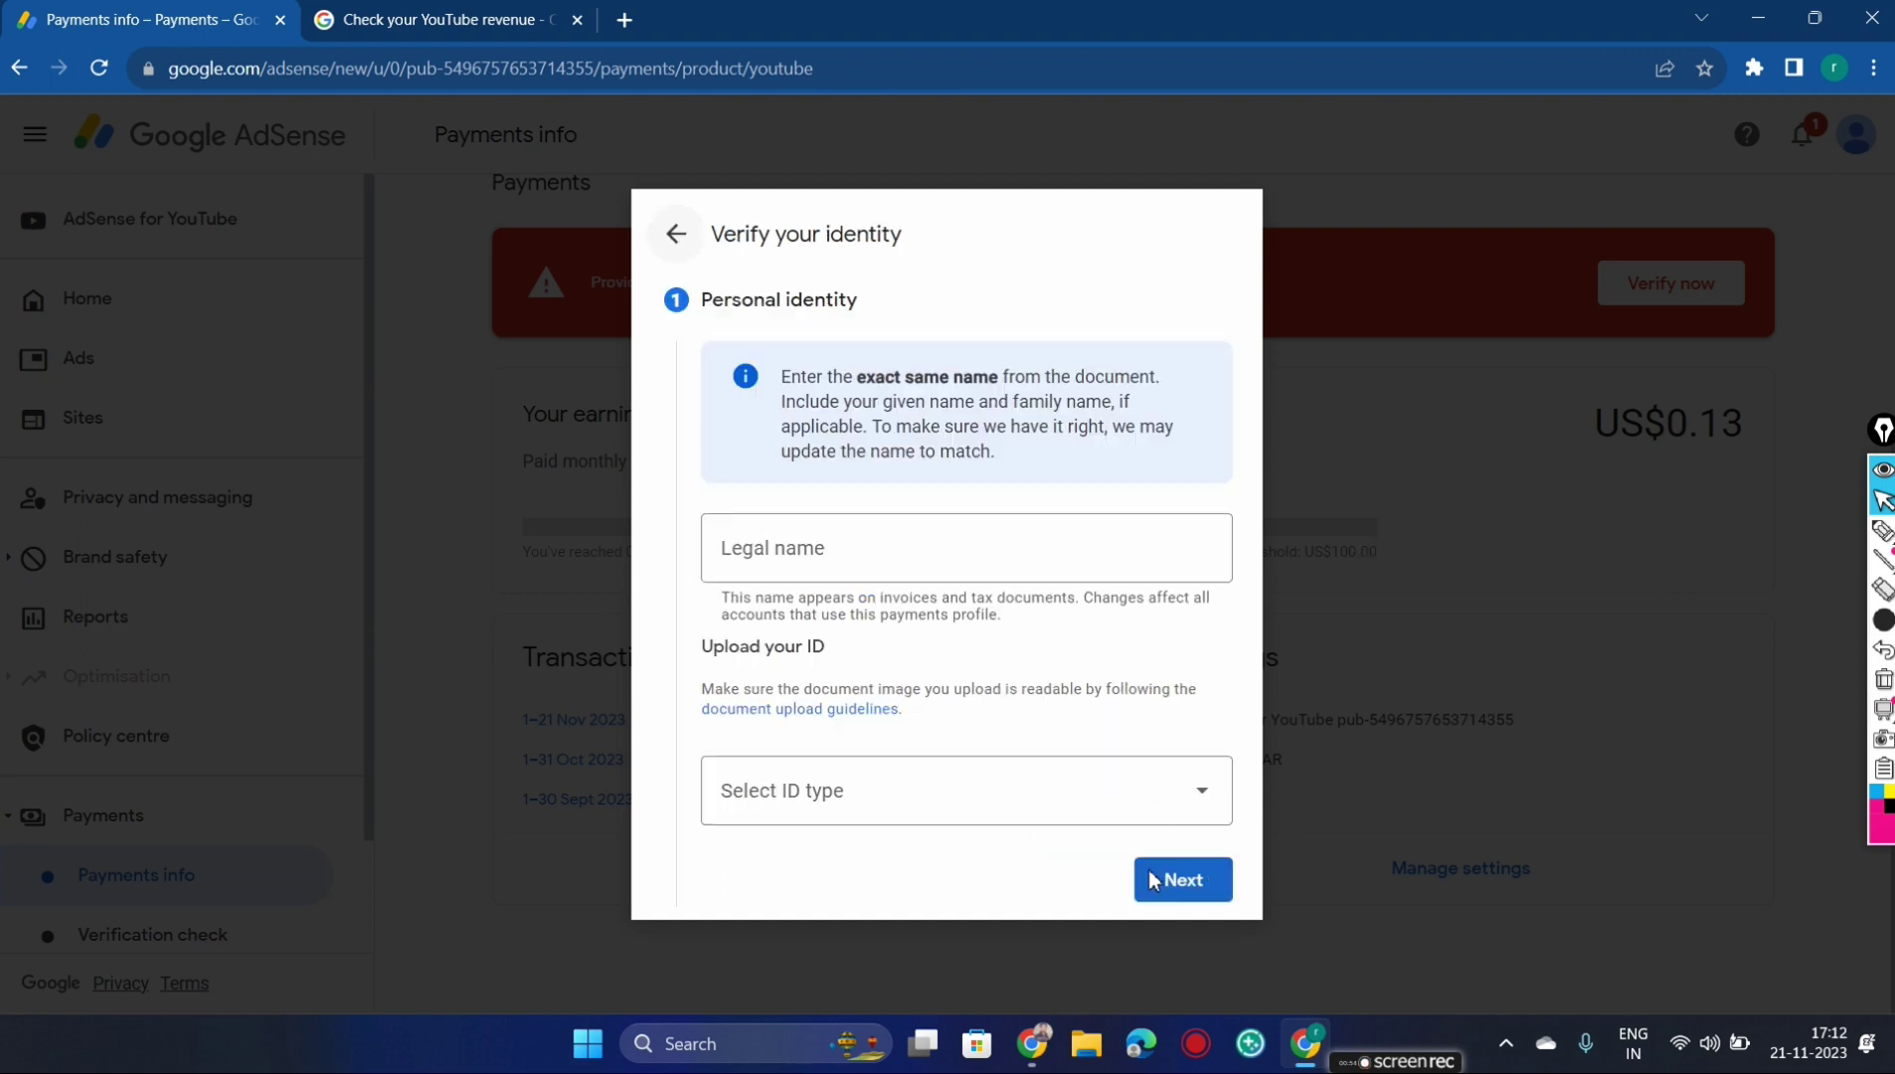
Enter the legal name, choose PAN Card as the ID type, attach the ID images, and zoom out
click(762, 500)
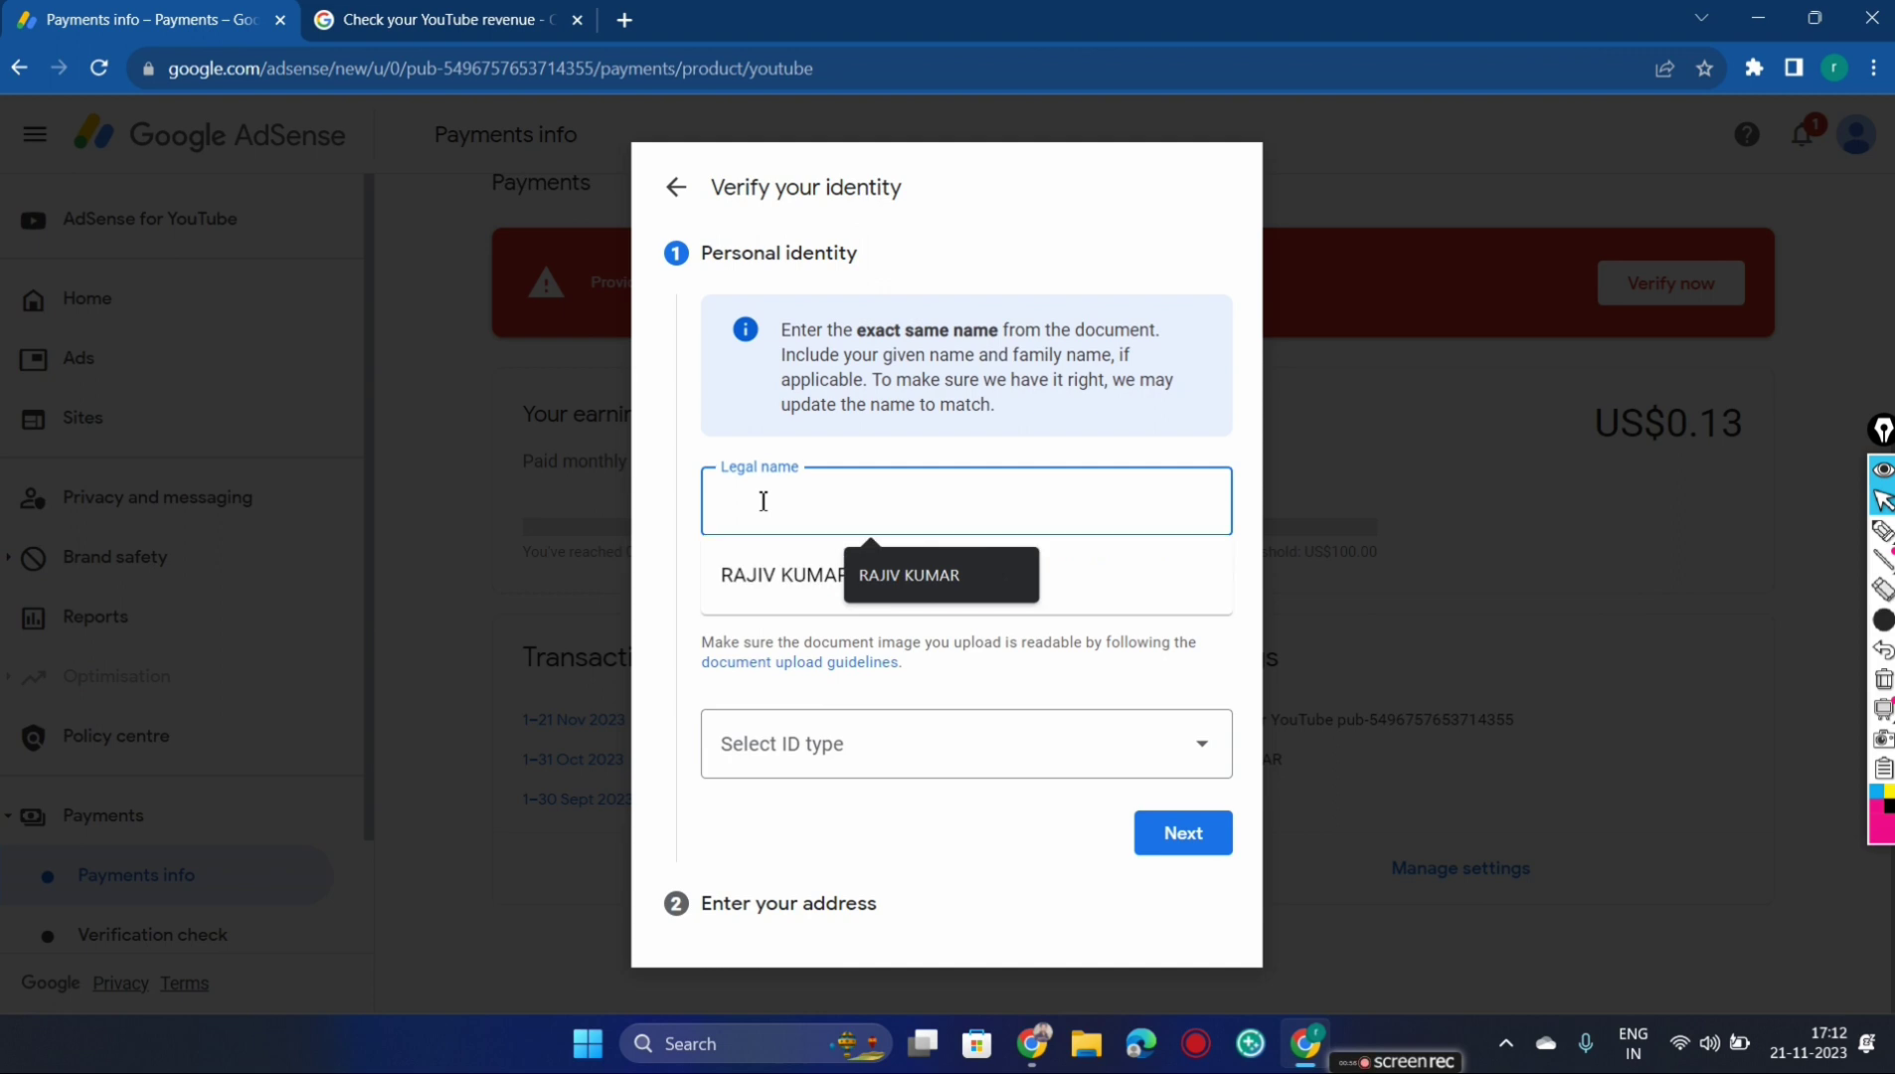
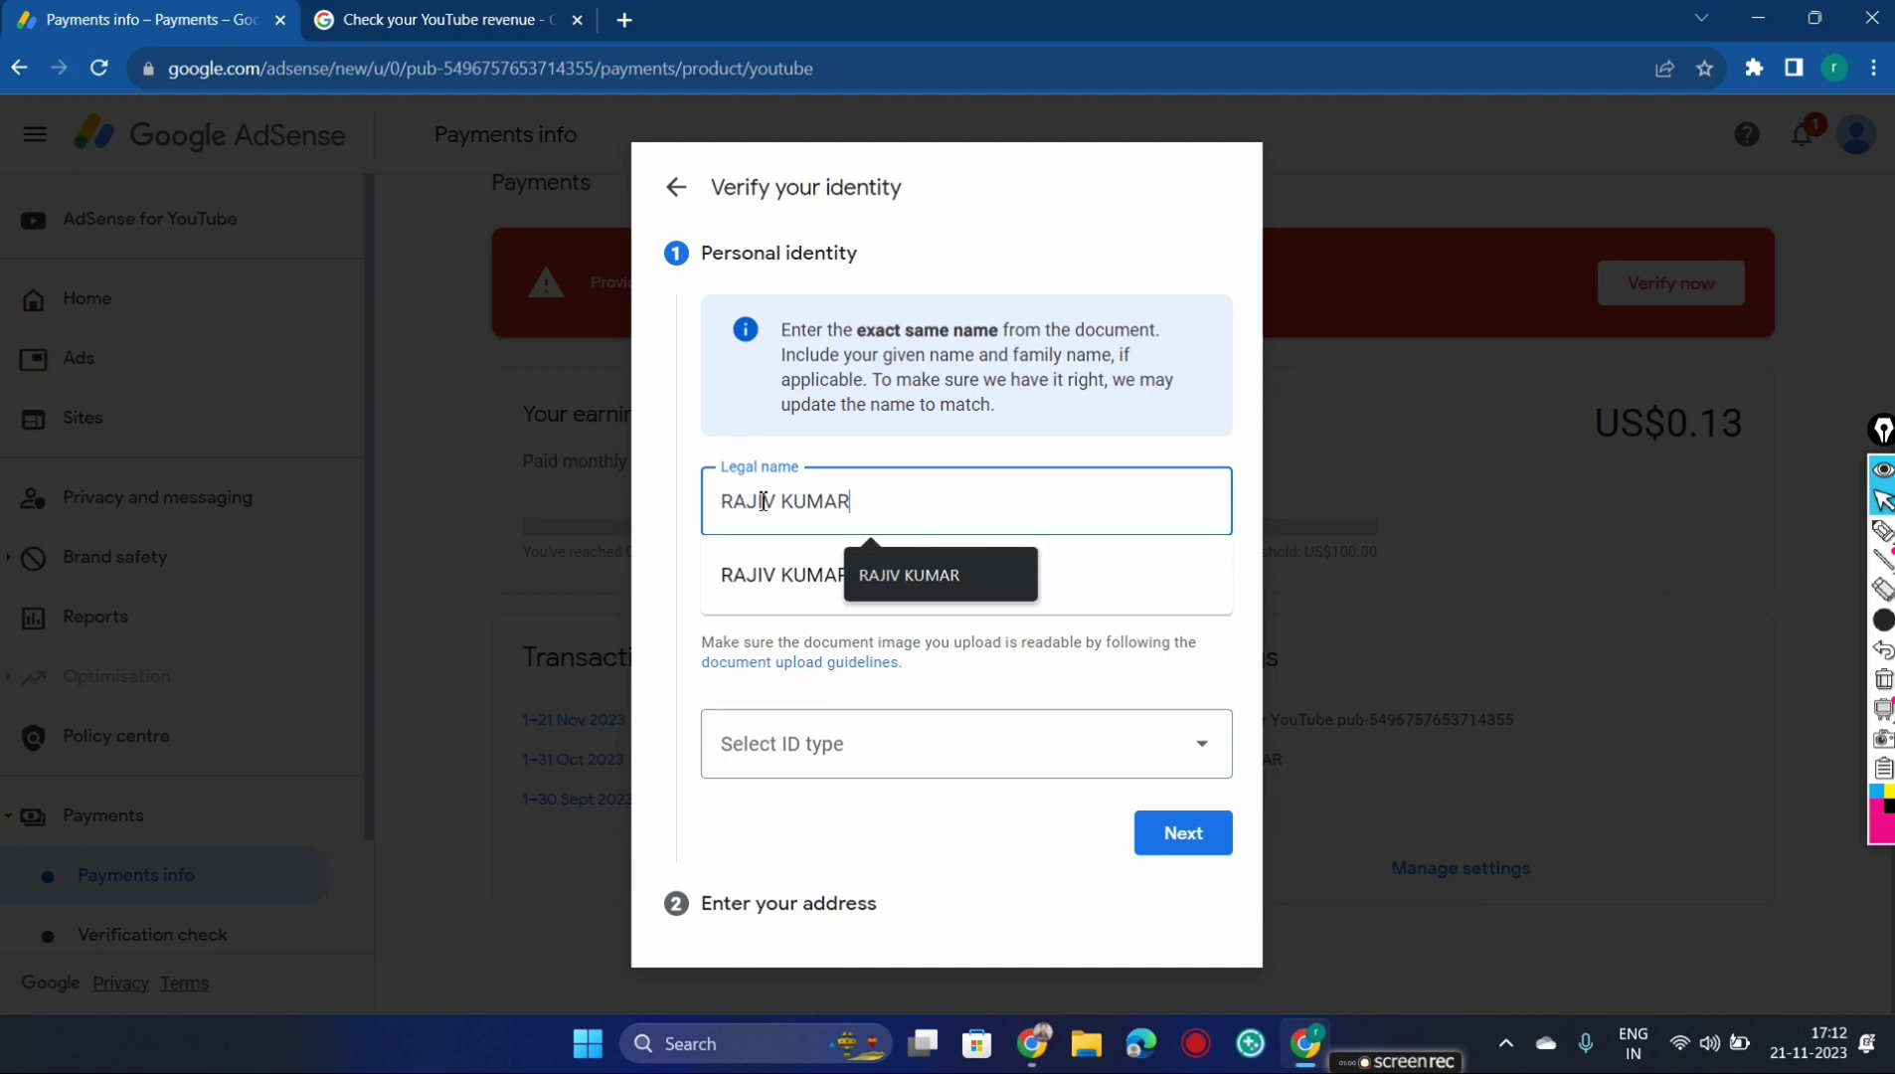
click(1067, 779)
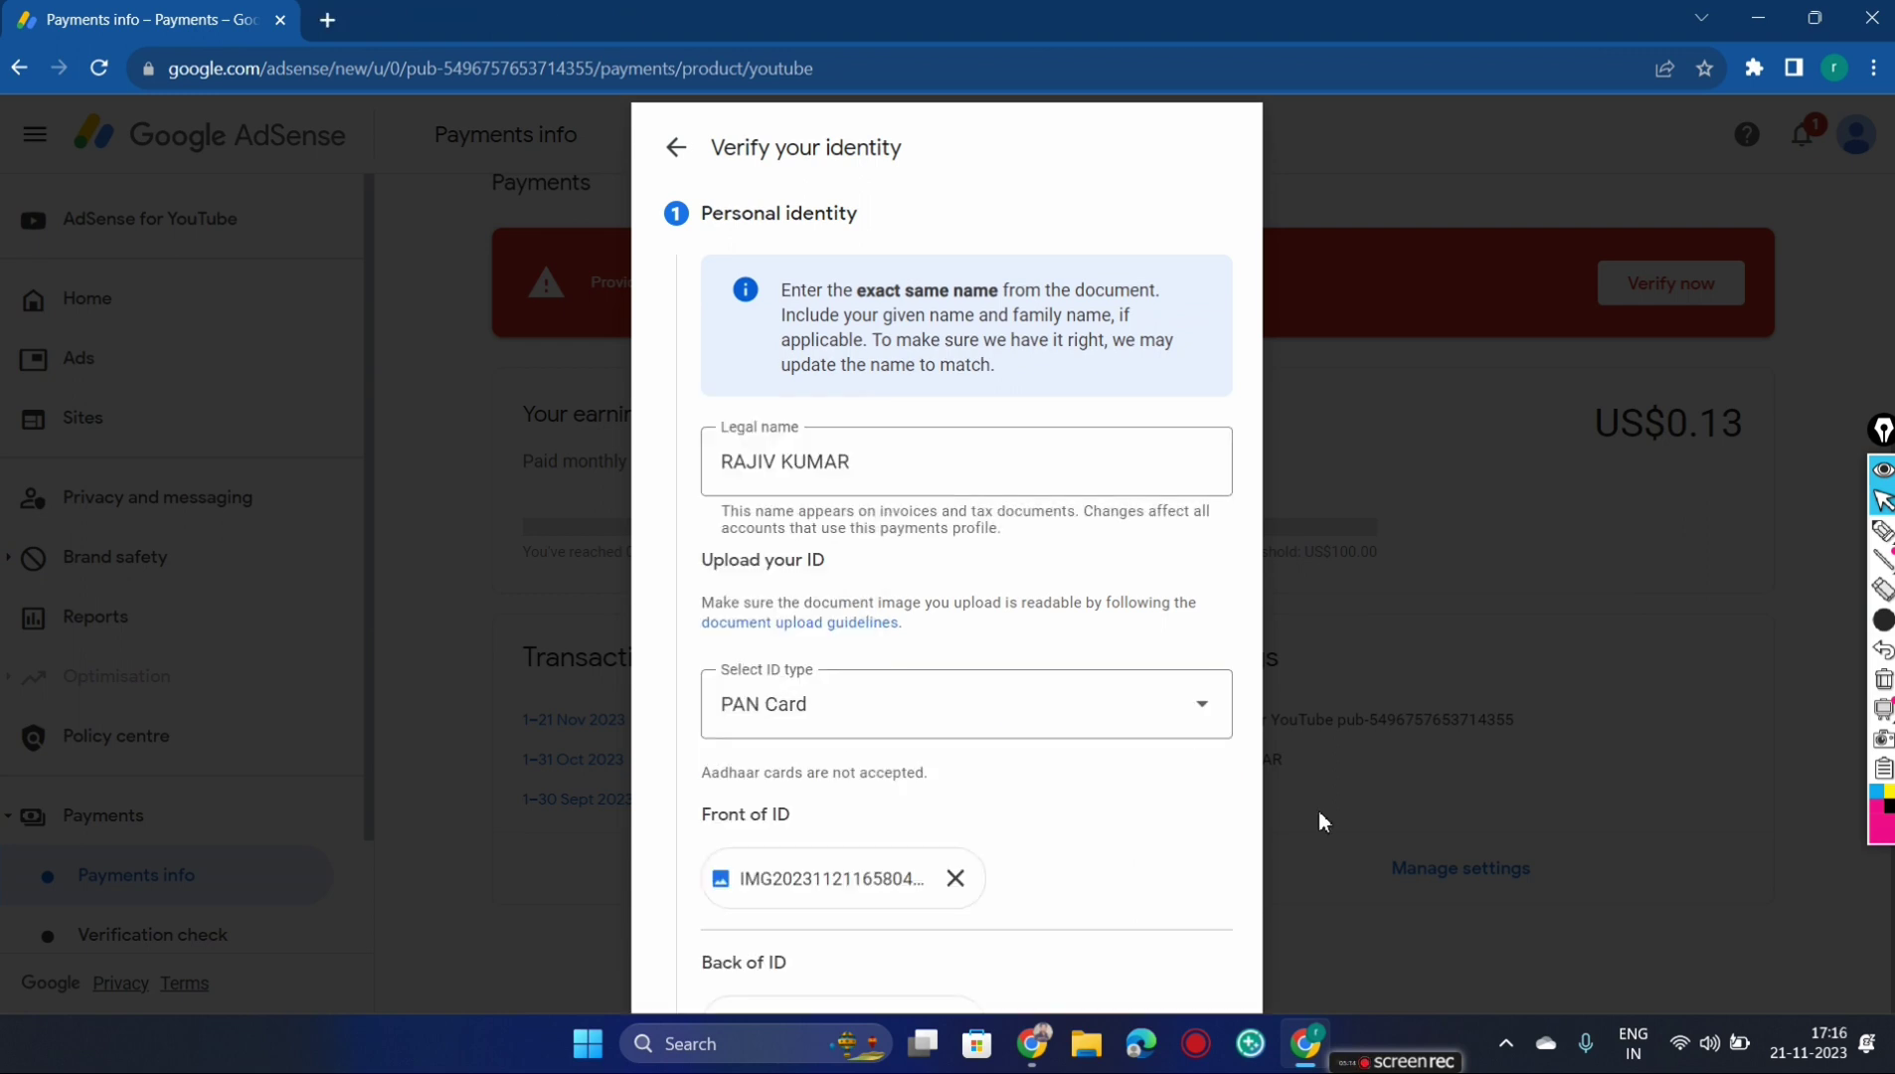
key(super+Tab)
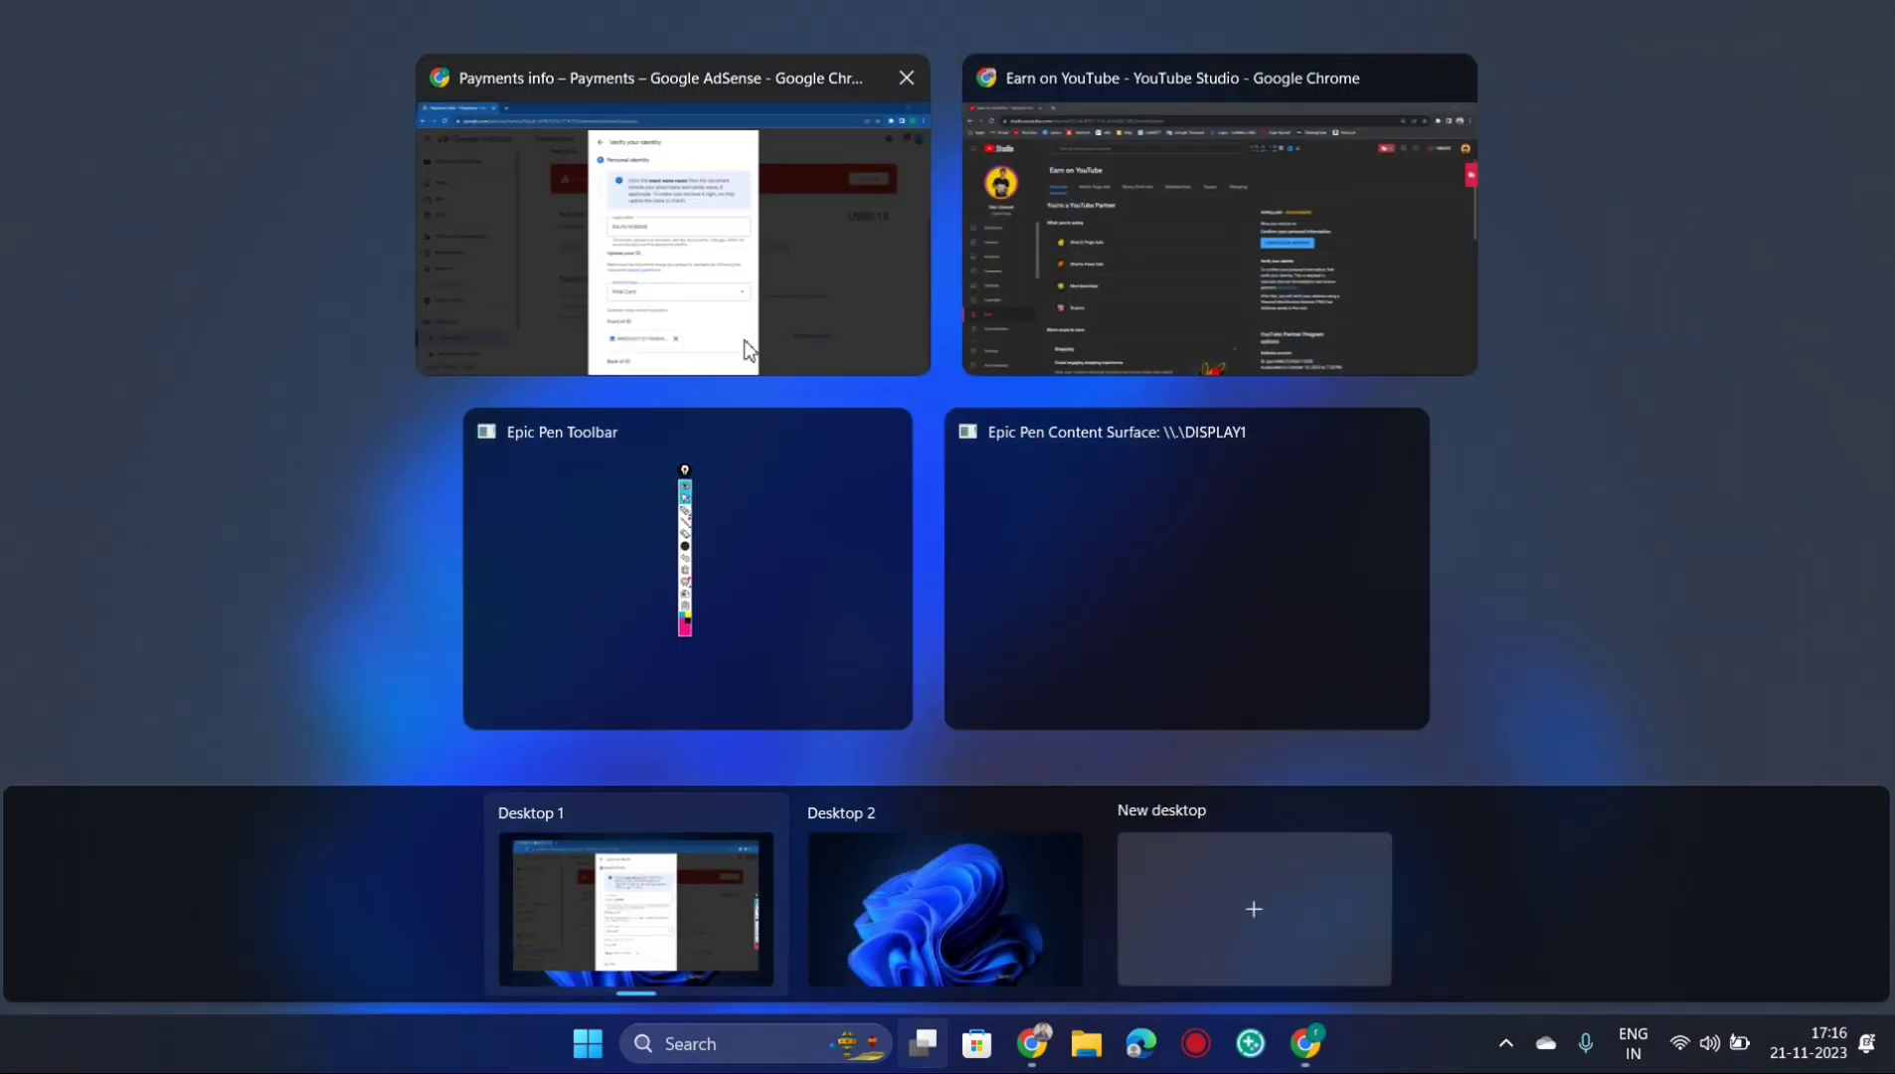
click(746, 350)
key(super+Tab)
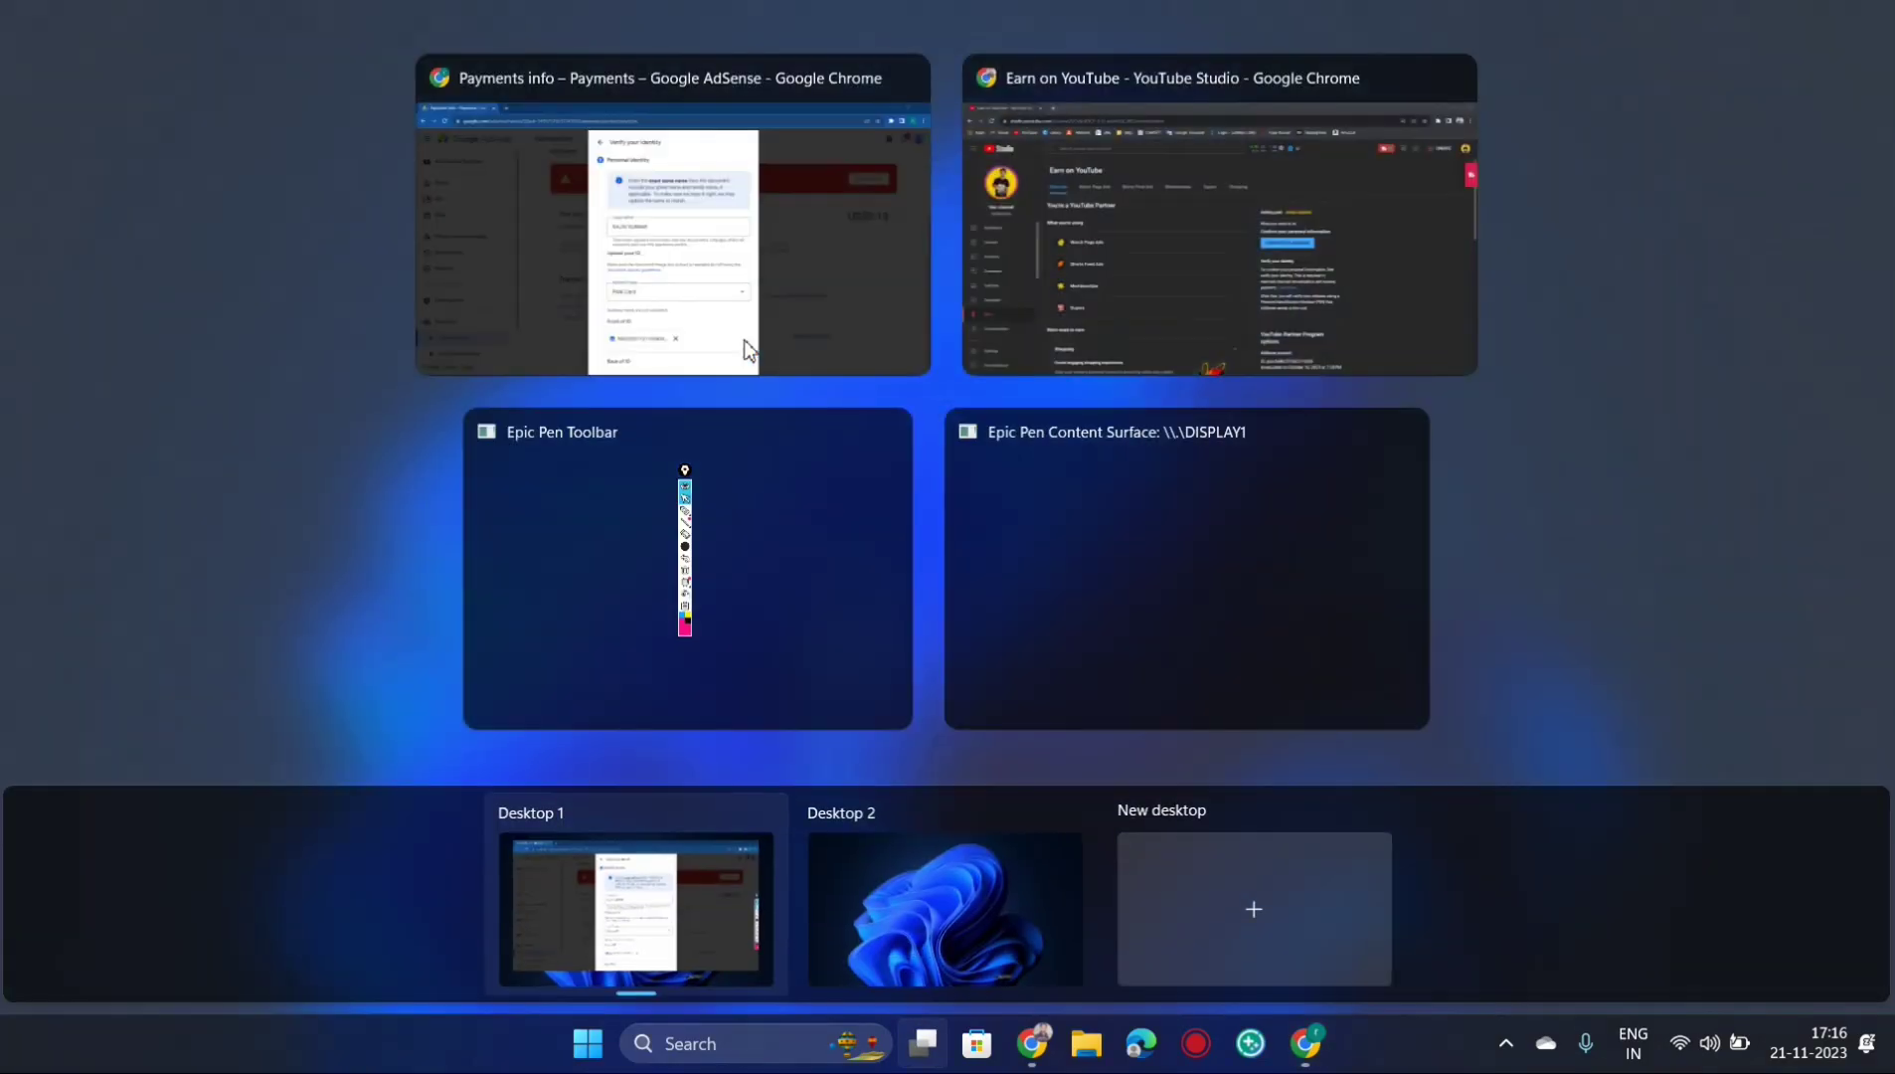
click(684, 221)
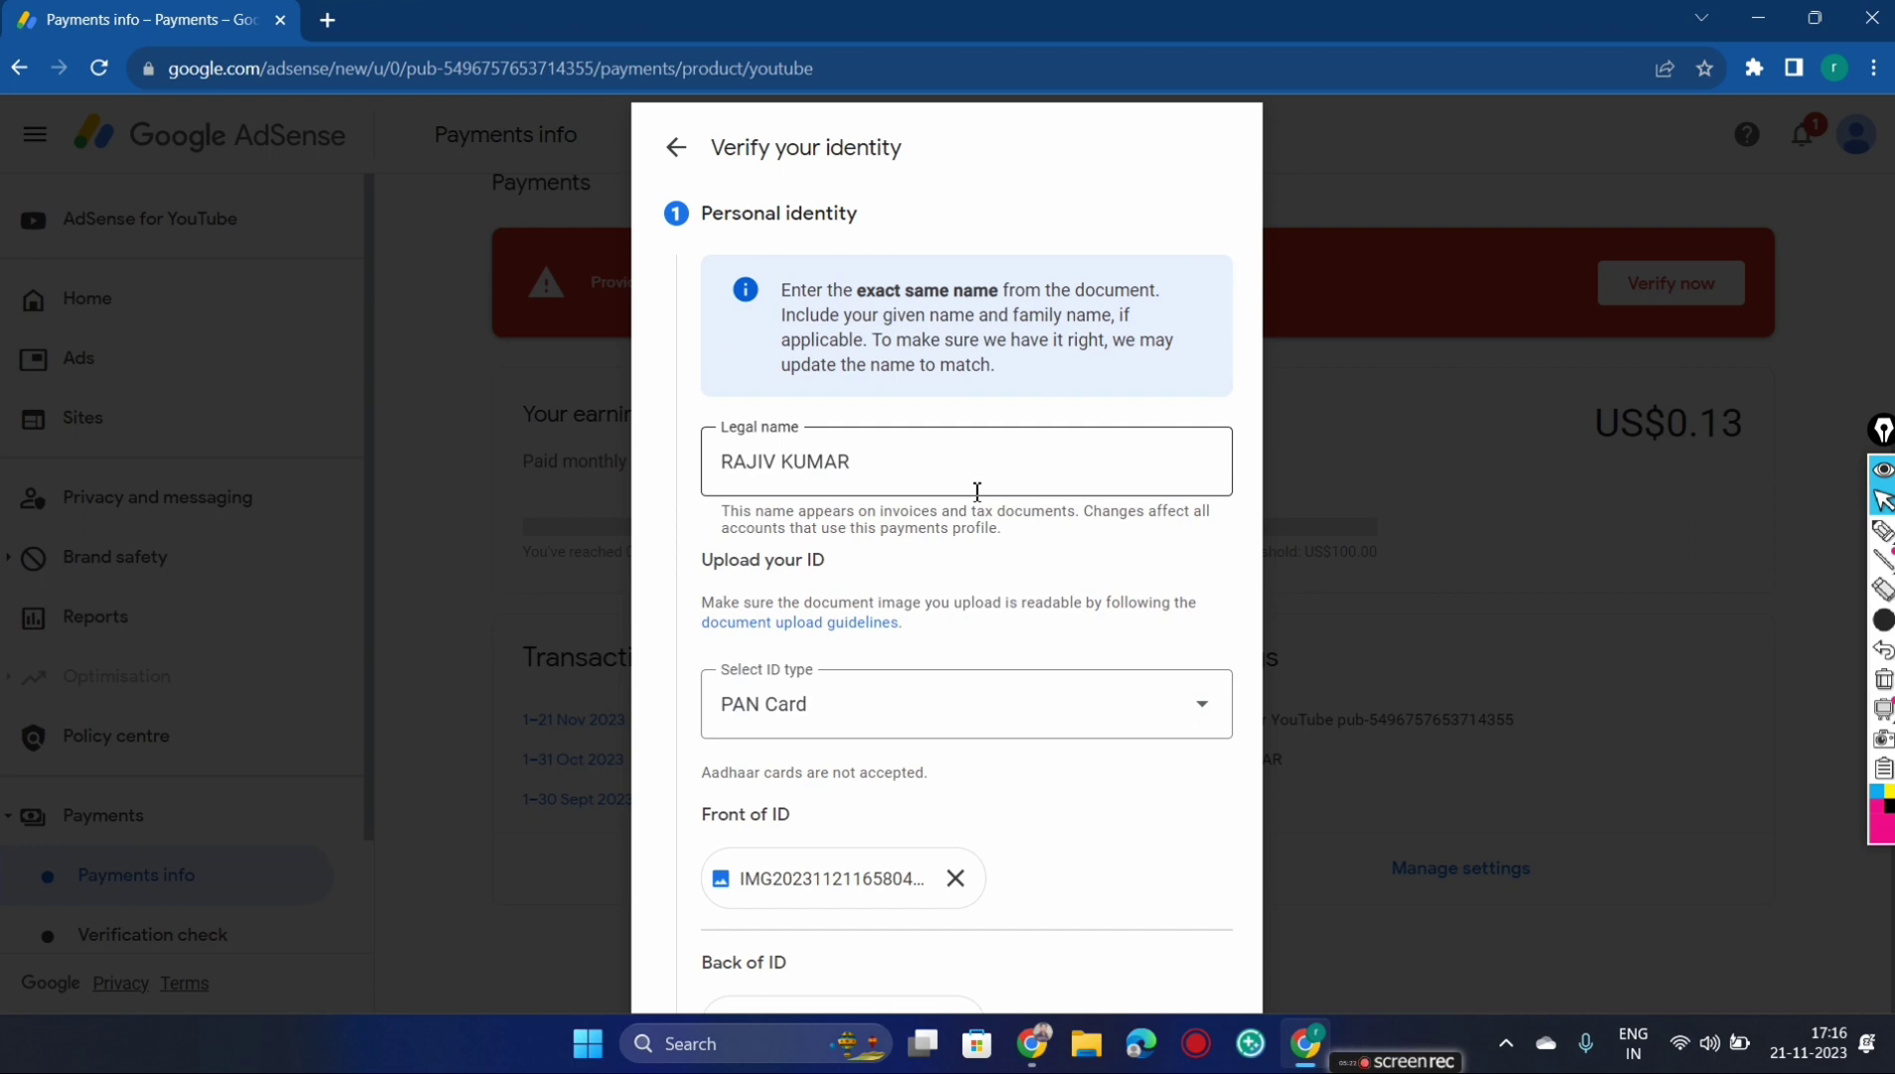
key(ctrl+minus)
key(ctrl+minus)
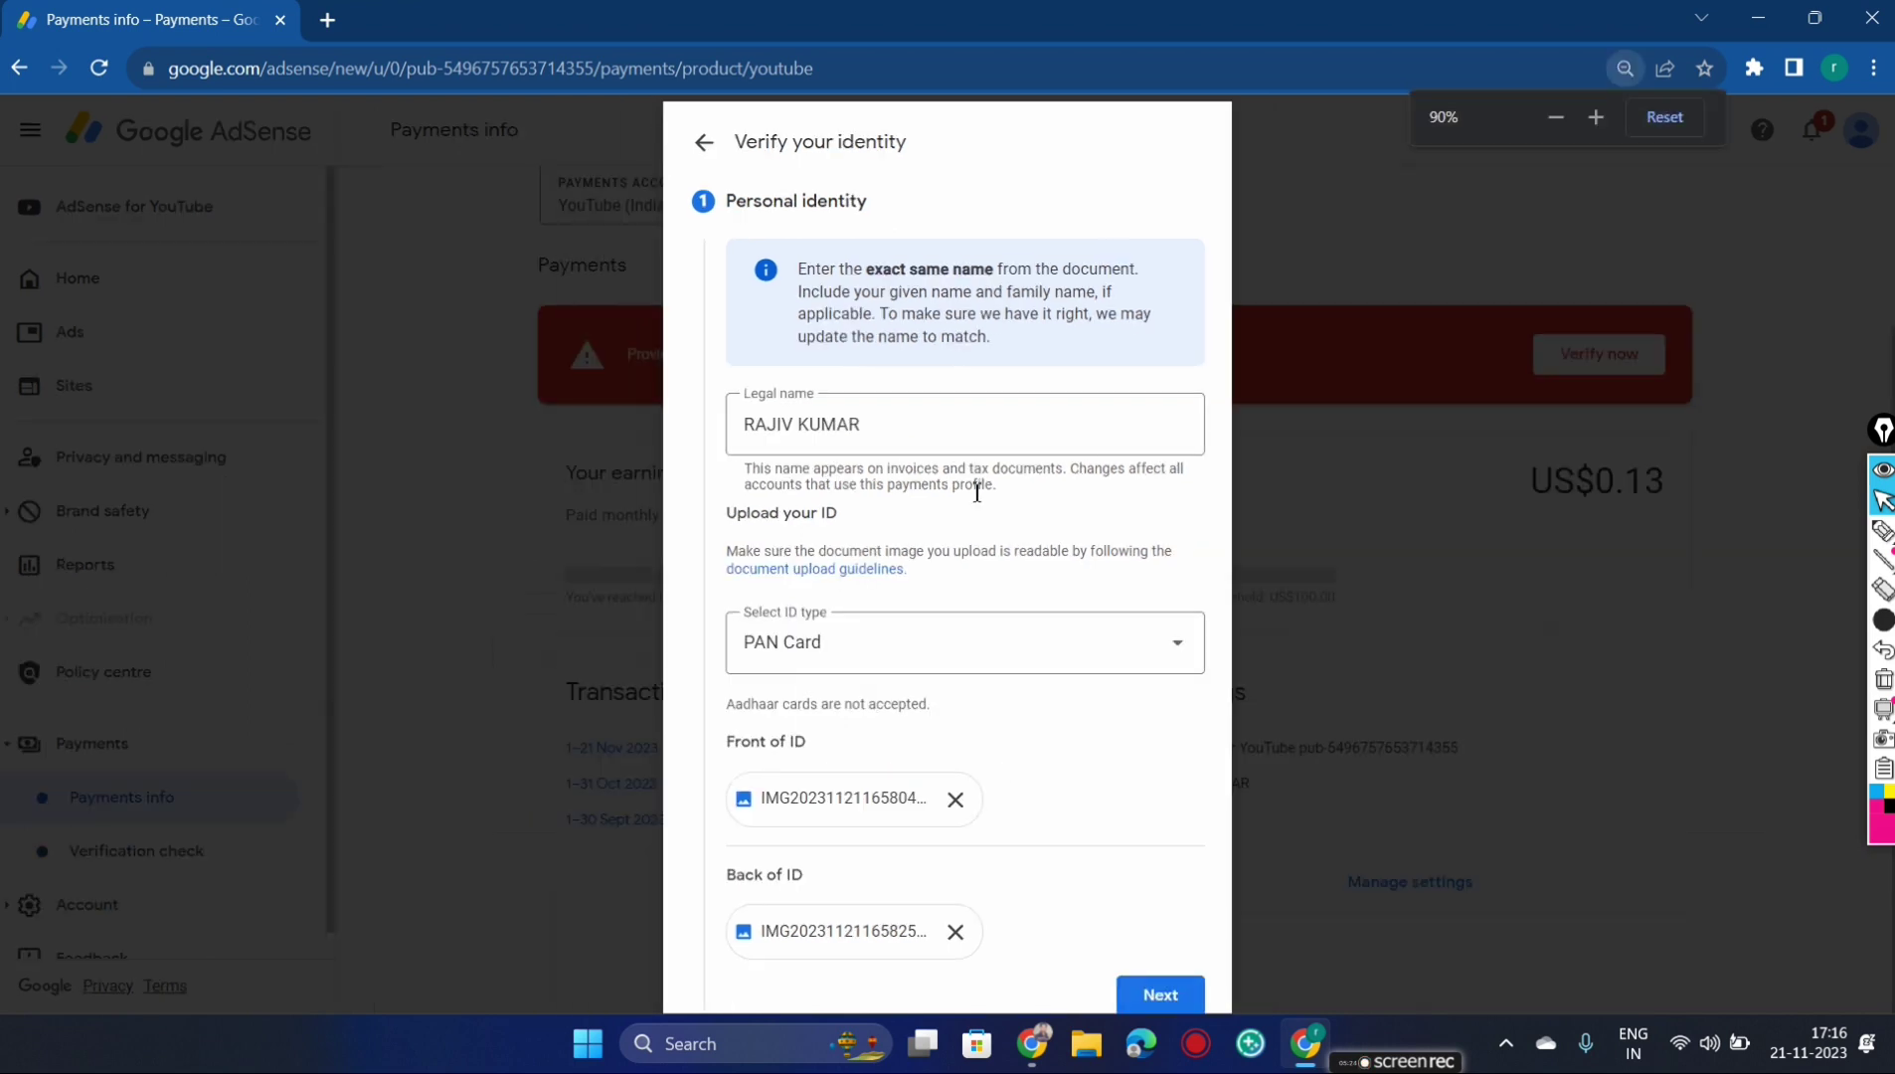
key(ctrl+minus)
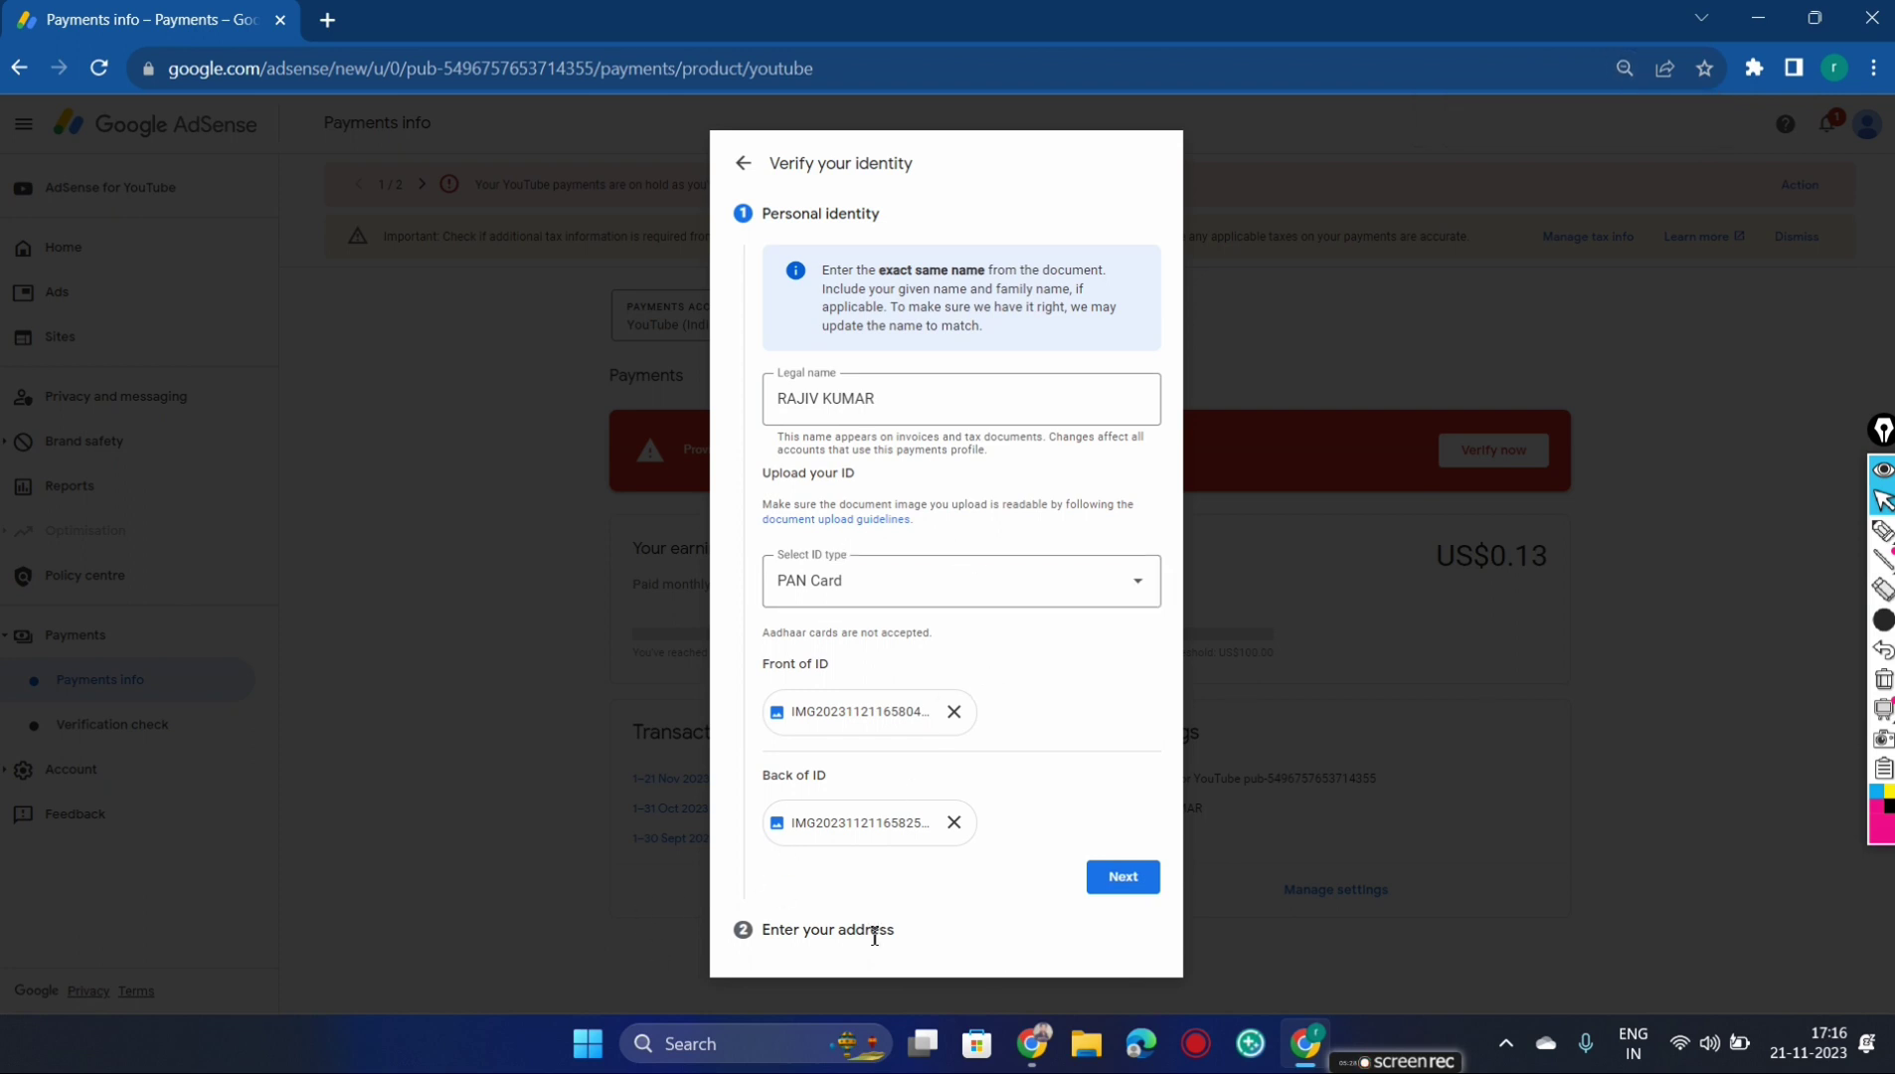
Fill in the permanent street address, apartment, city, pincode and state, then submit the verification
click(1135, 881)
click(1395, 476)
click(950, 458)
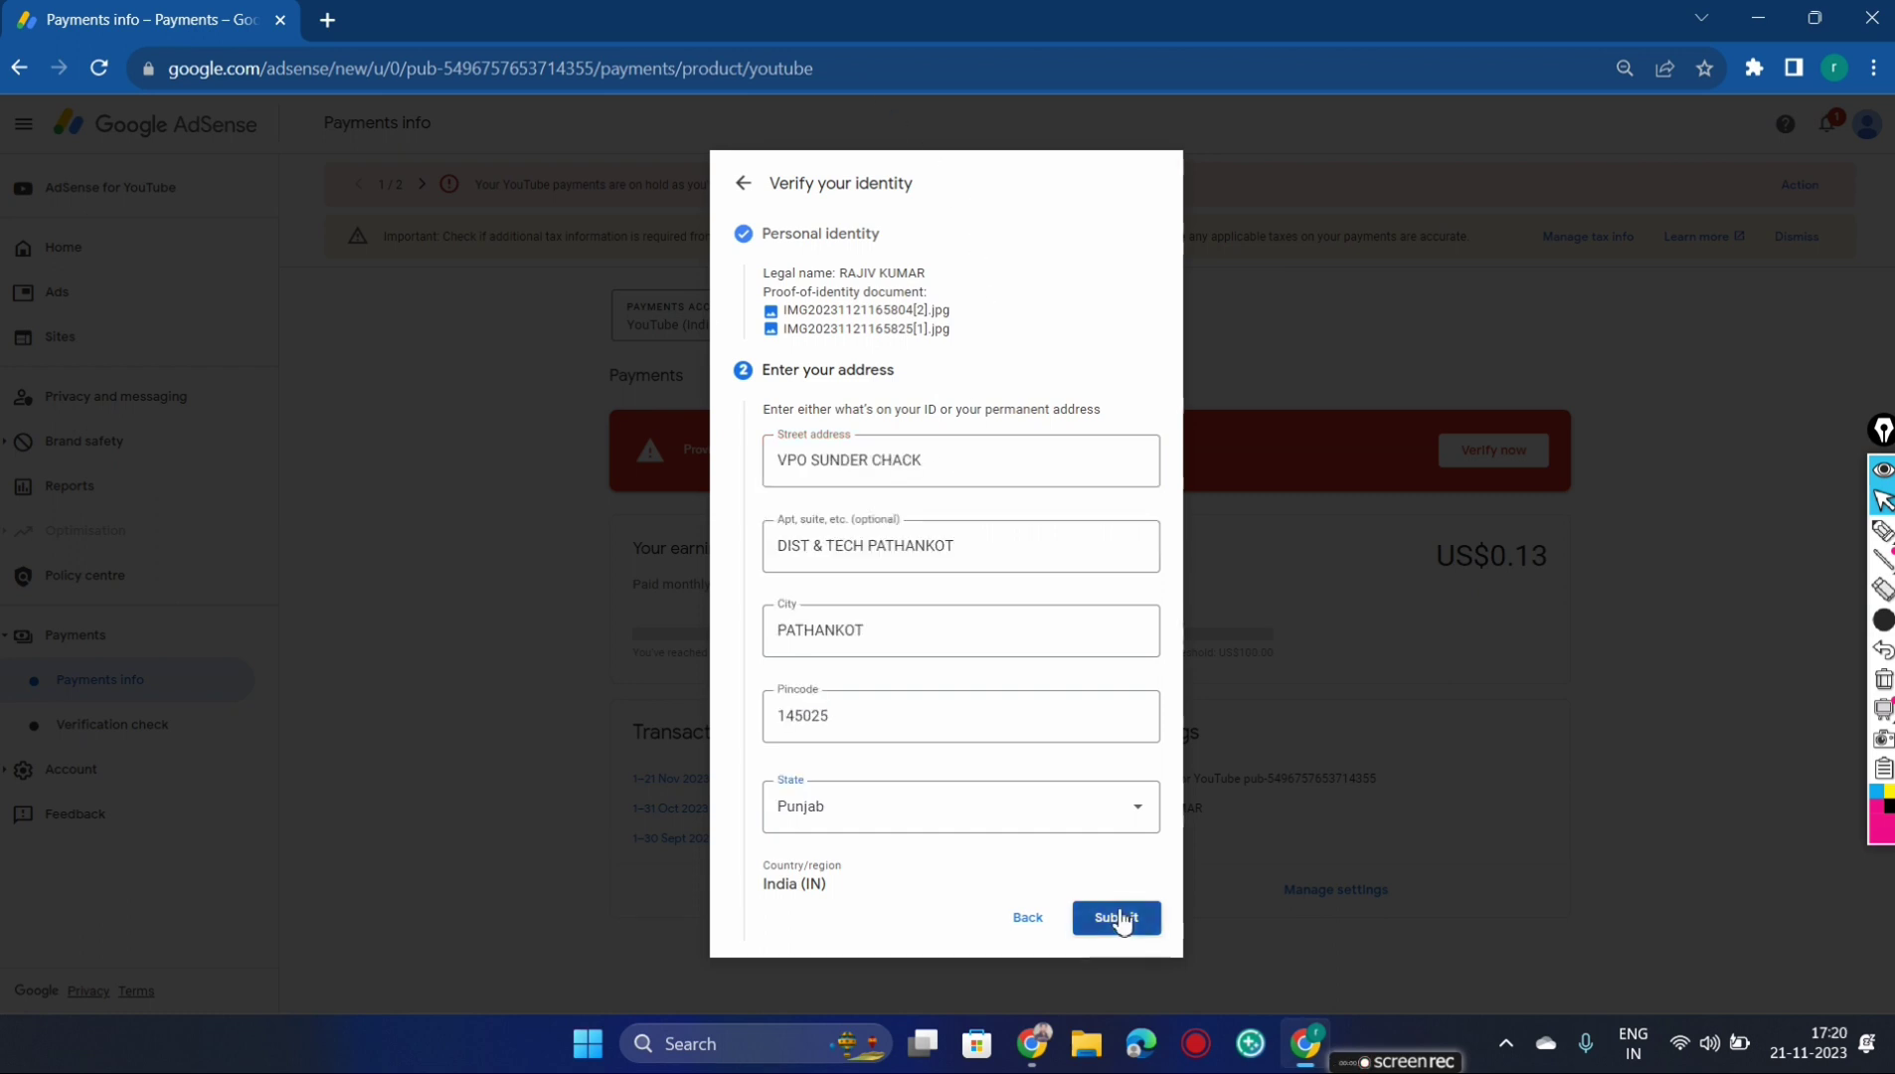
click(1119, 915)
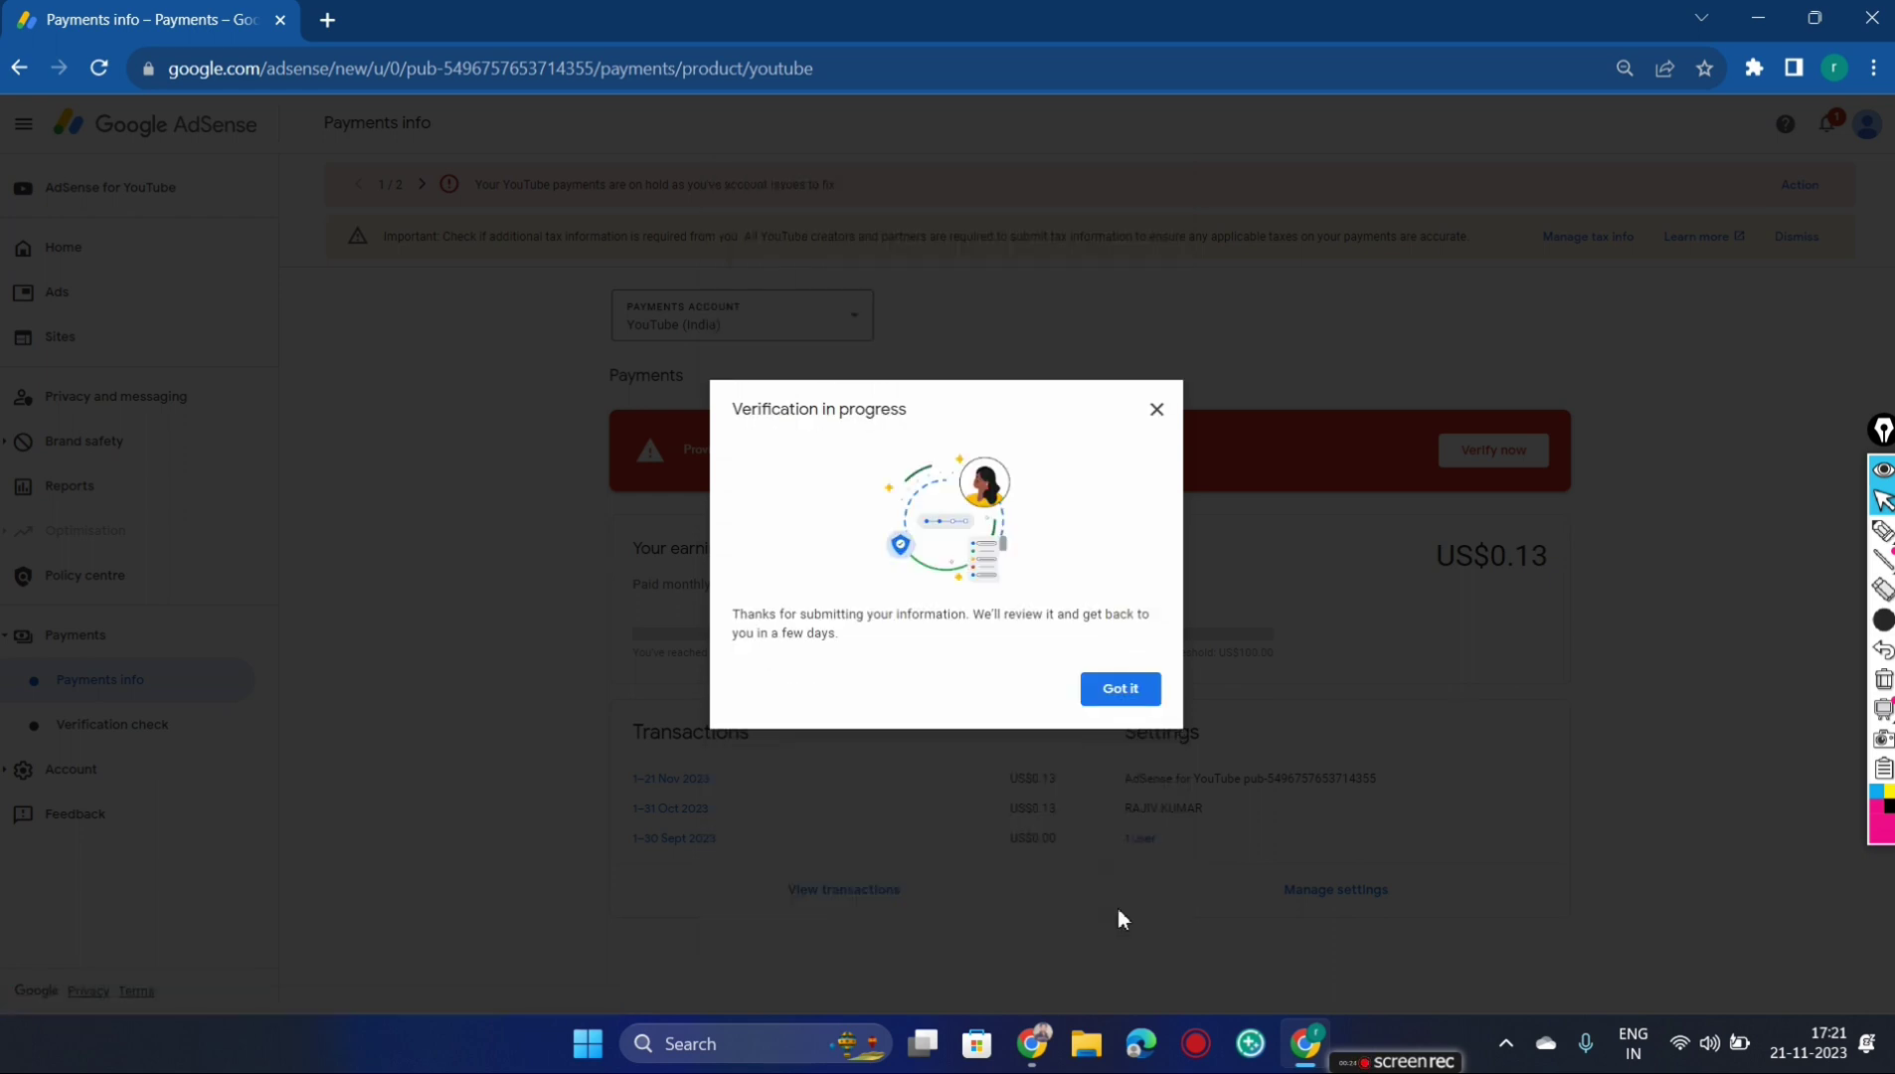
Read the Verification in progress notice about review in a few days and dismiss it with Got it
drag(734, 410, 877, 425)
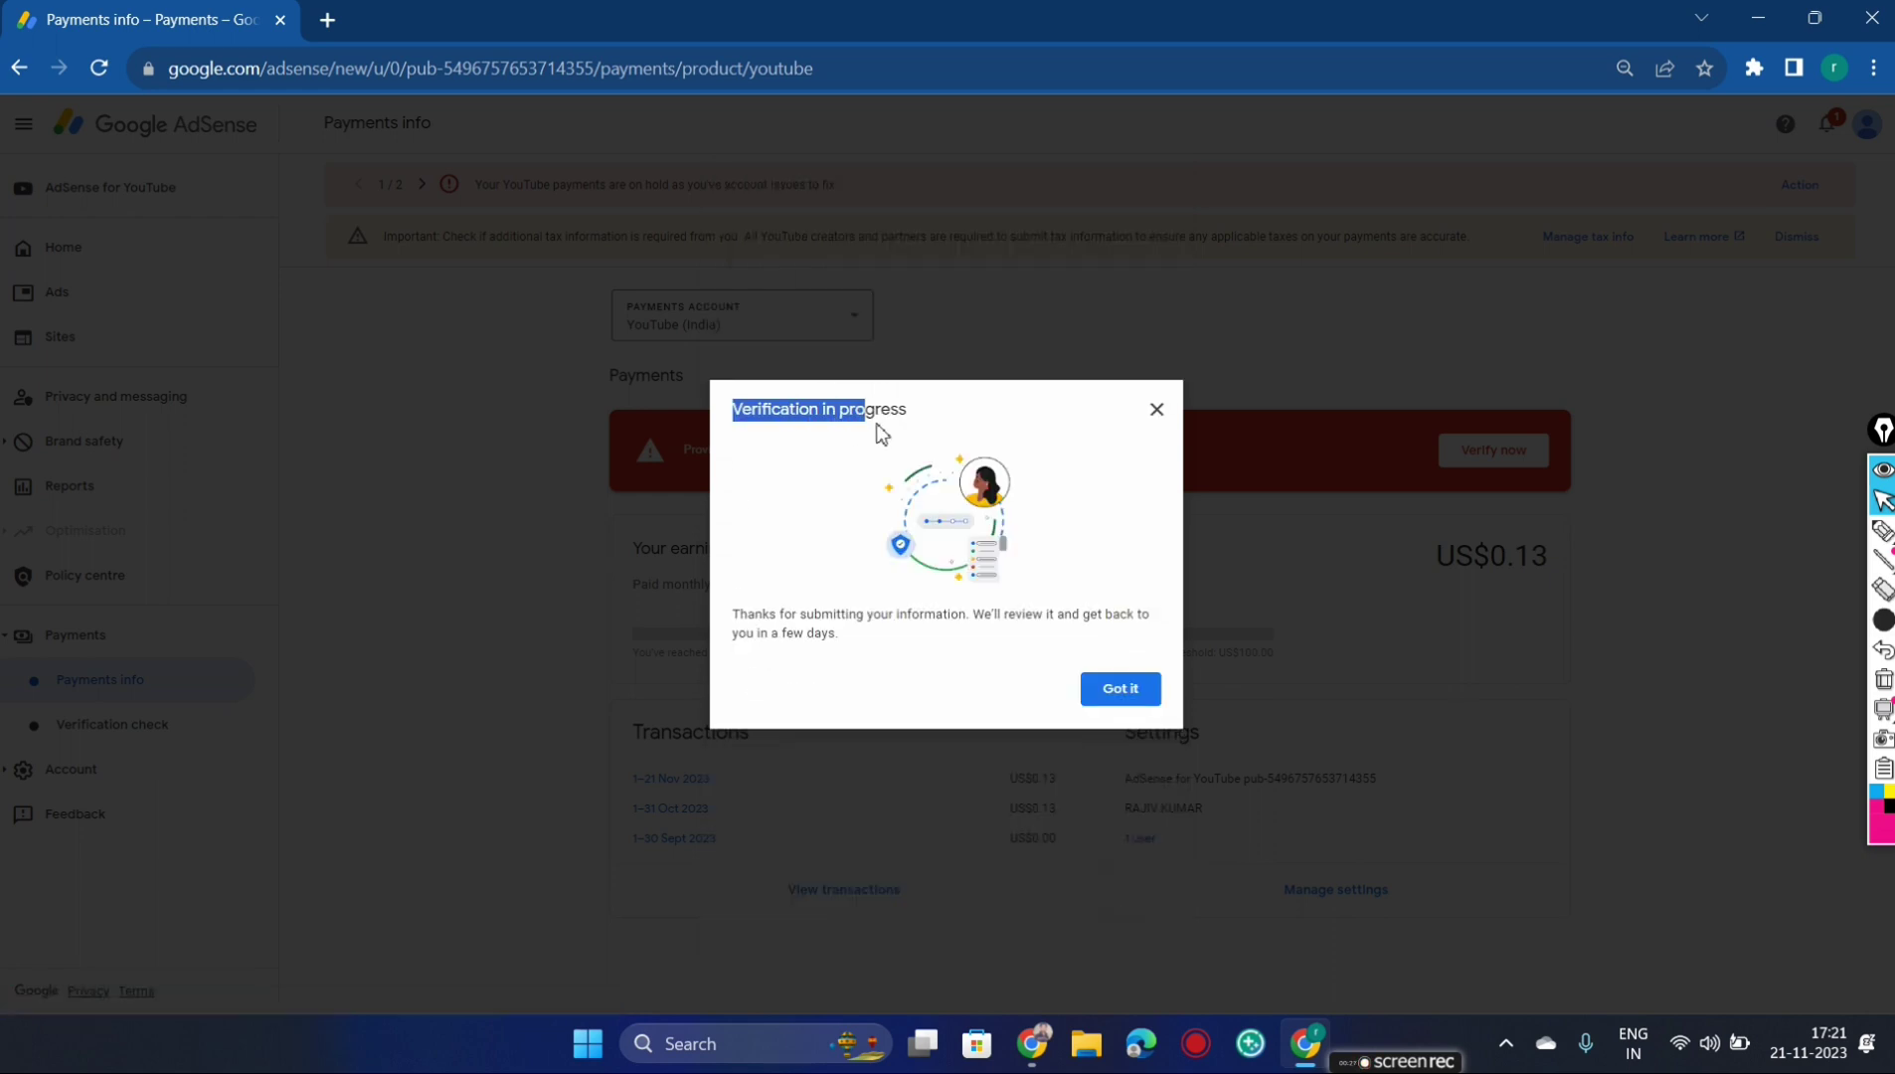
click(971, 411)
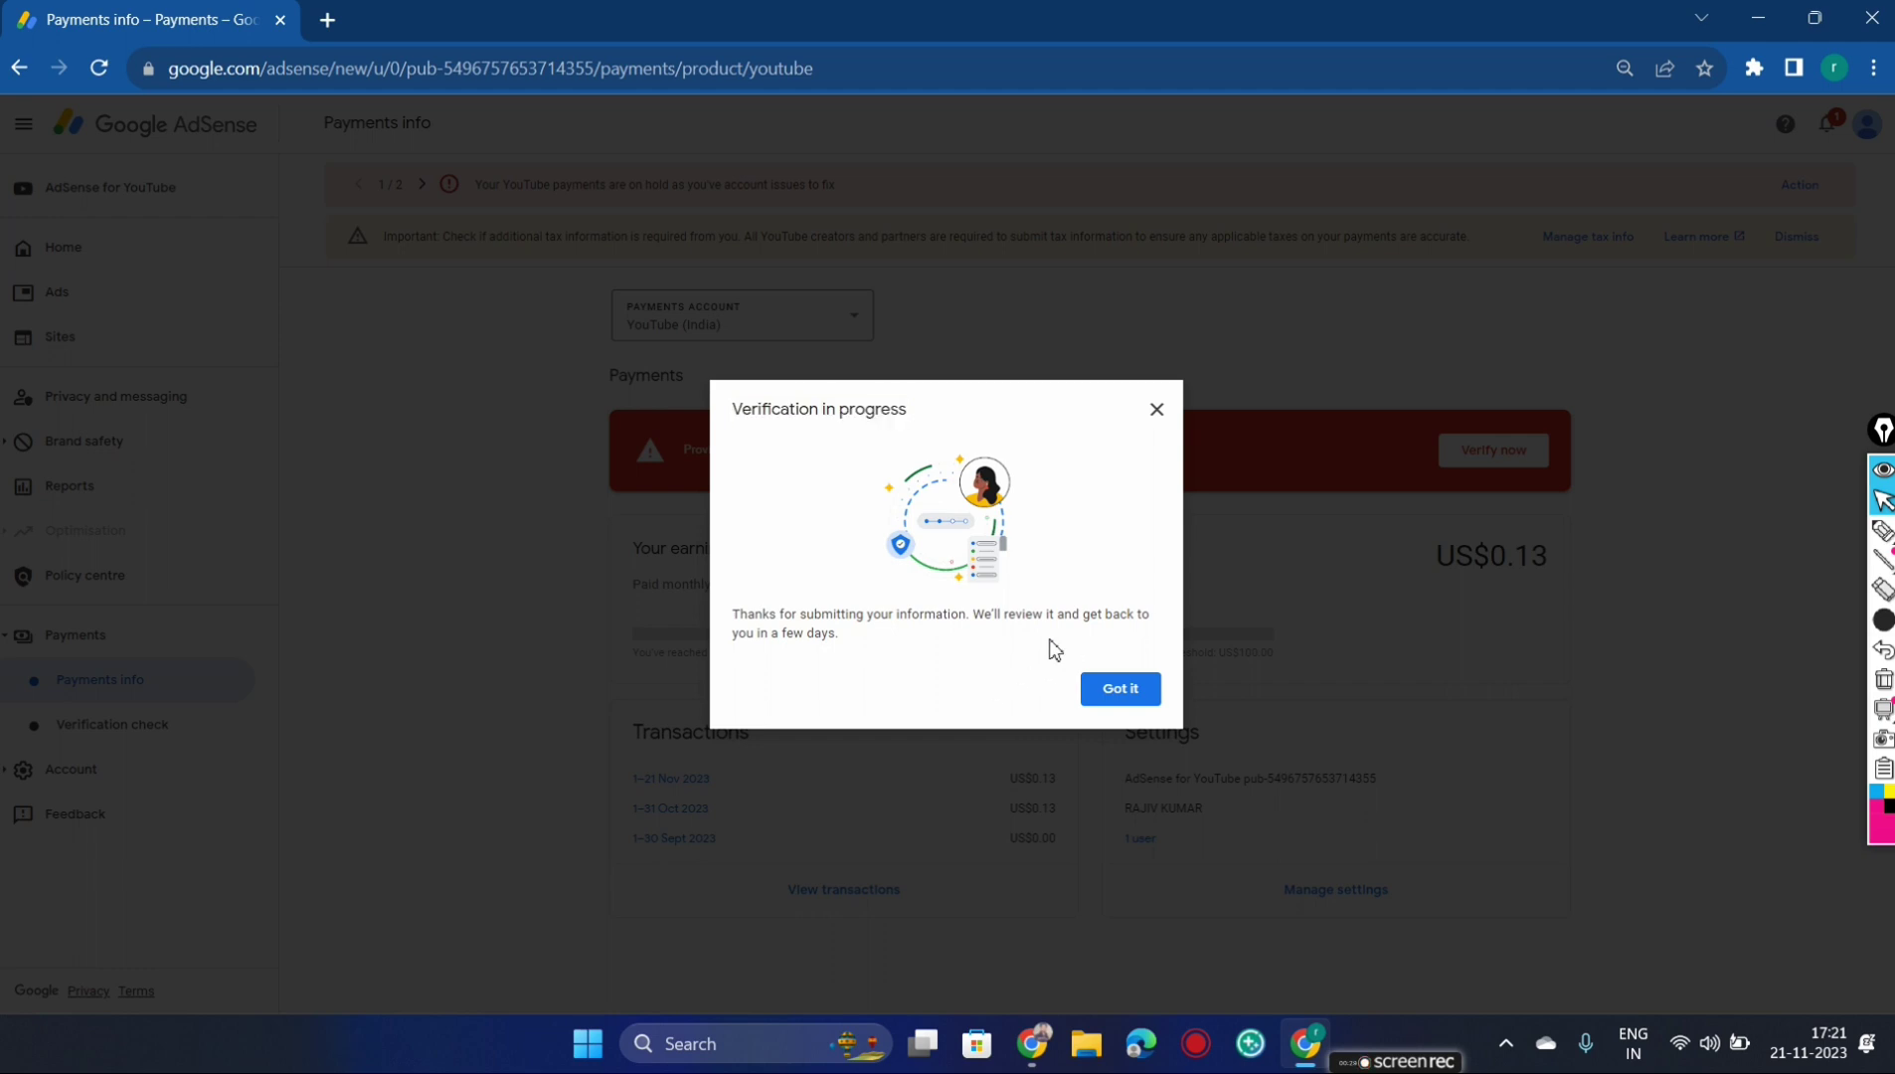
drag(735, 614, 891, 655)
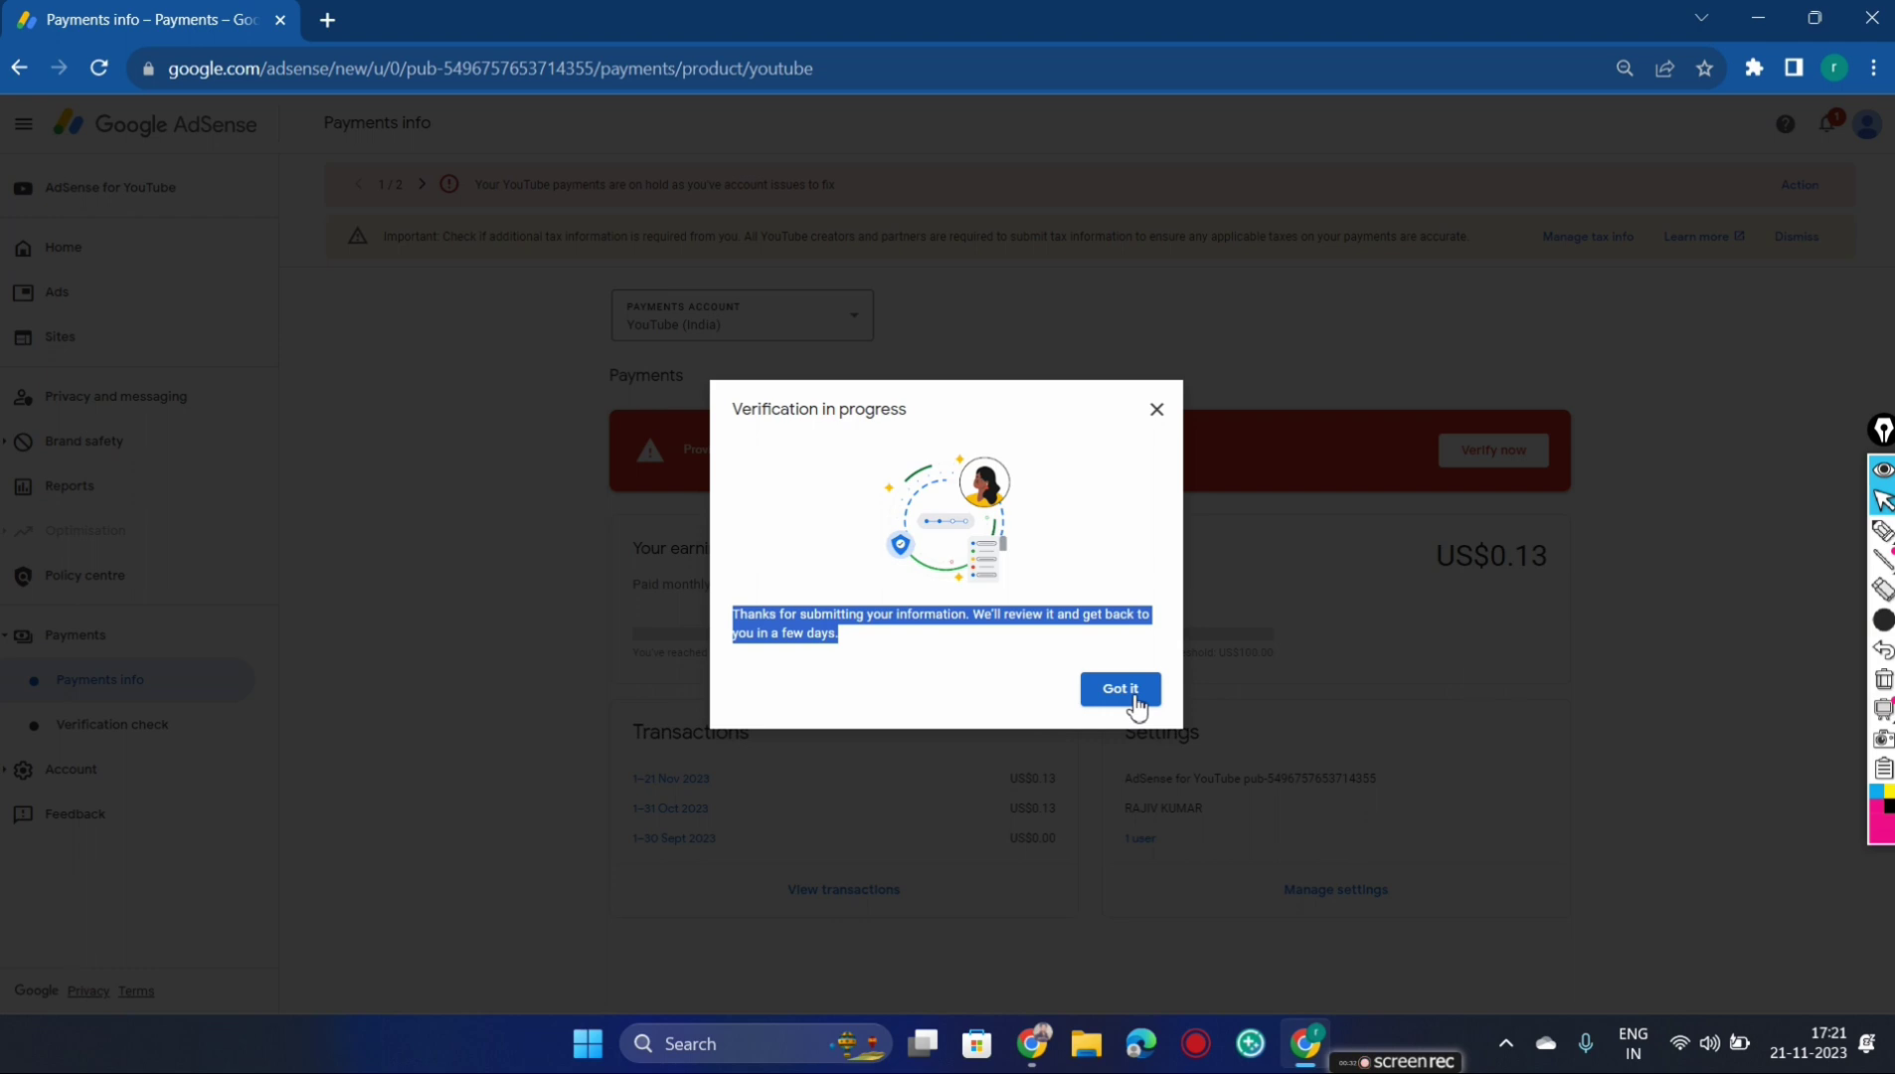
click(1120, 690)
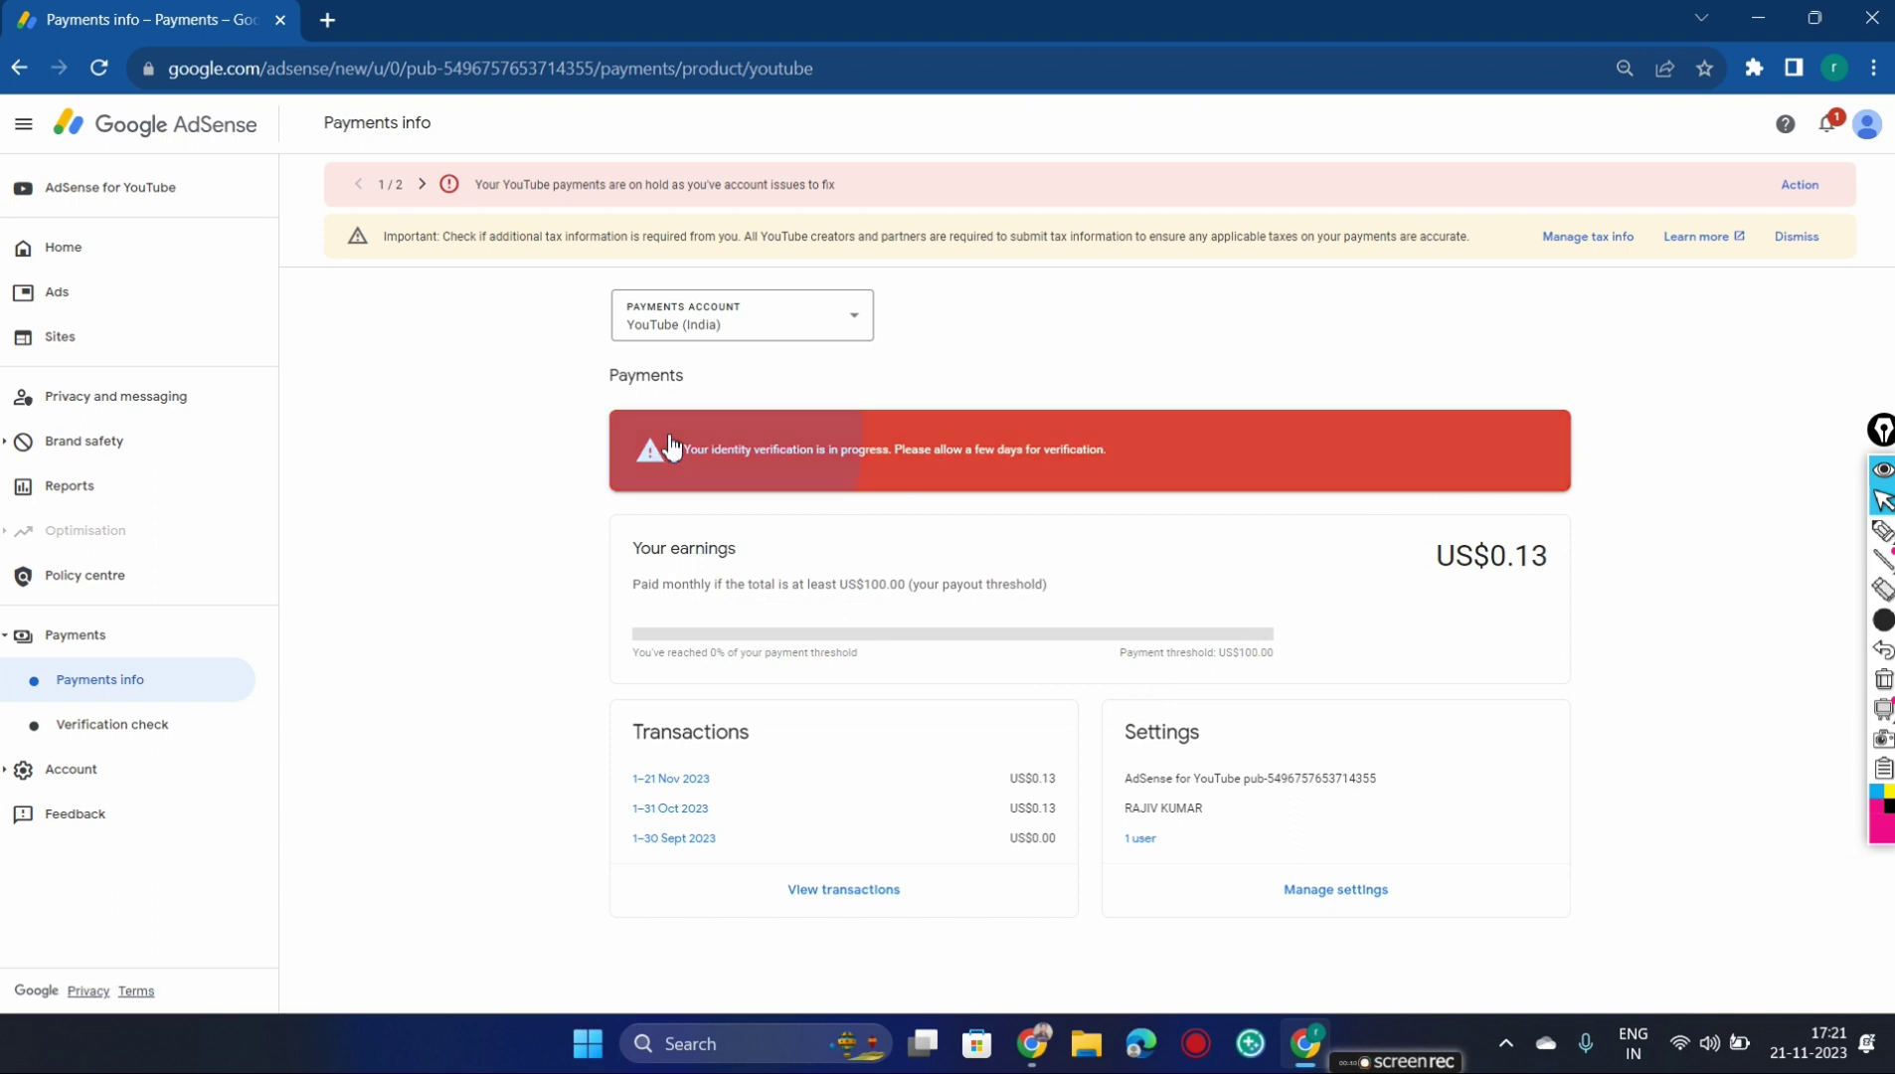
Zoom back to 90% and review the in-progress verification and US$0.13 earnings on Payments info
drag(1272, 487, 1362, 528)
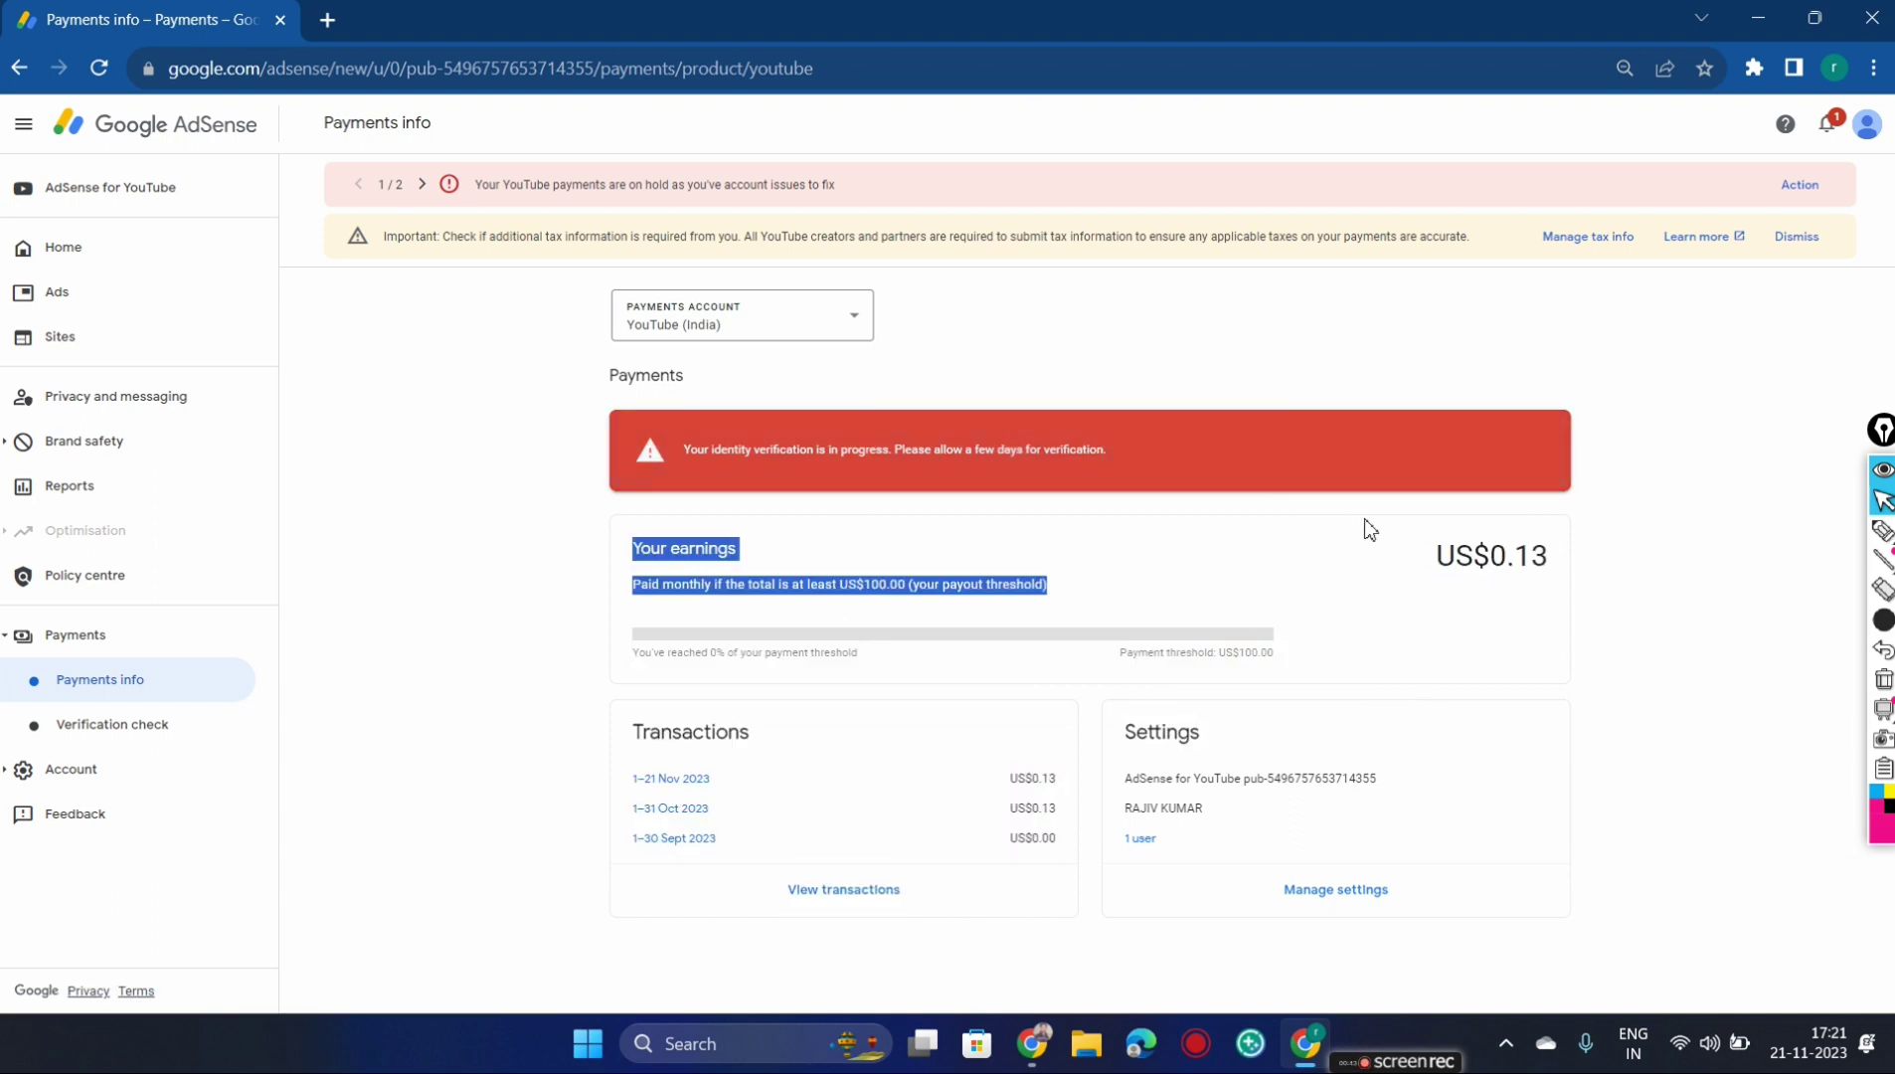
click(1364, 527)
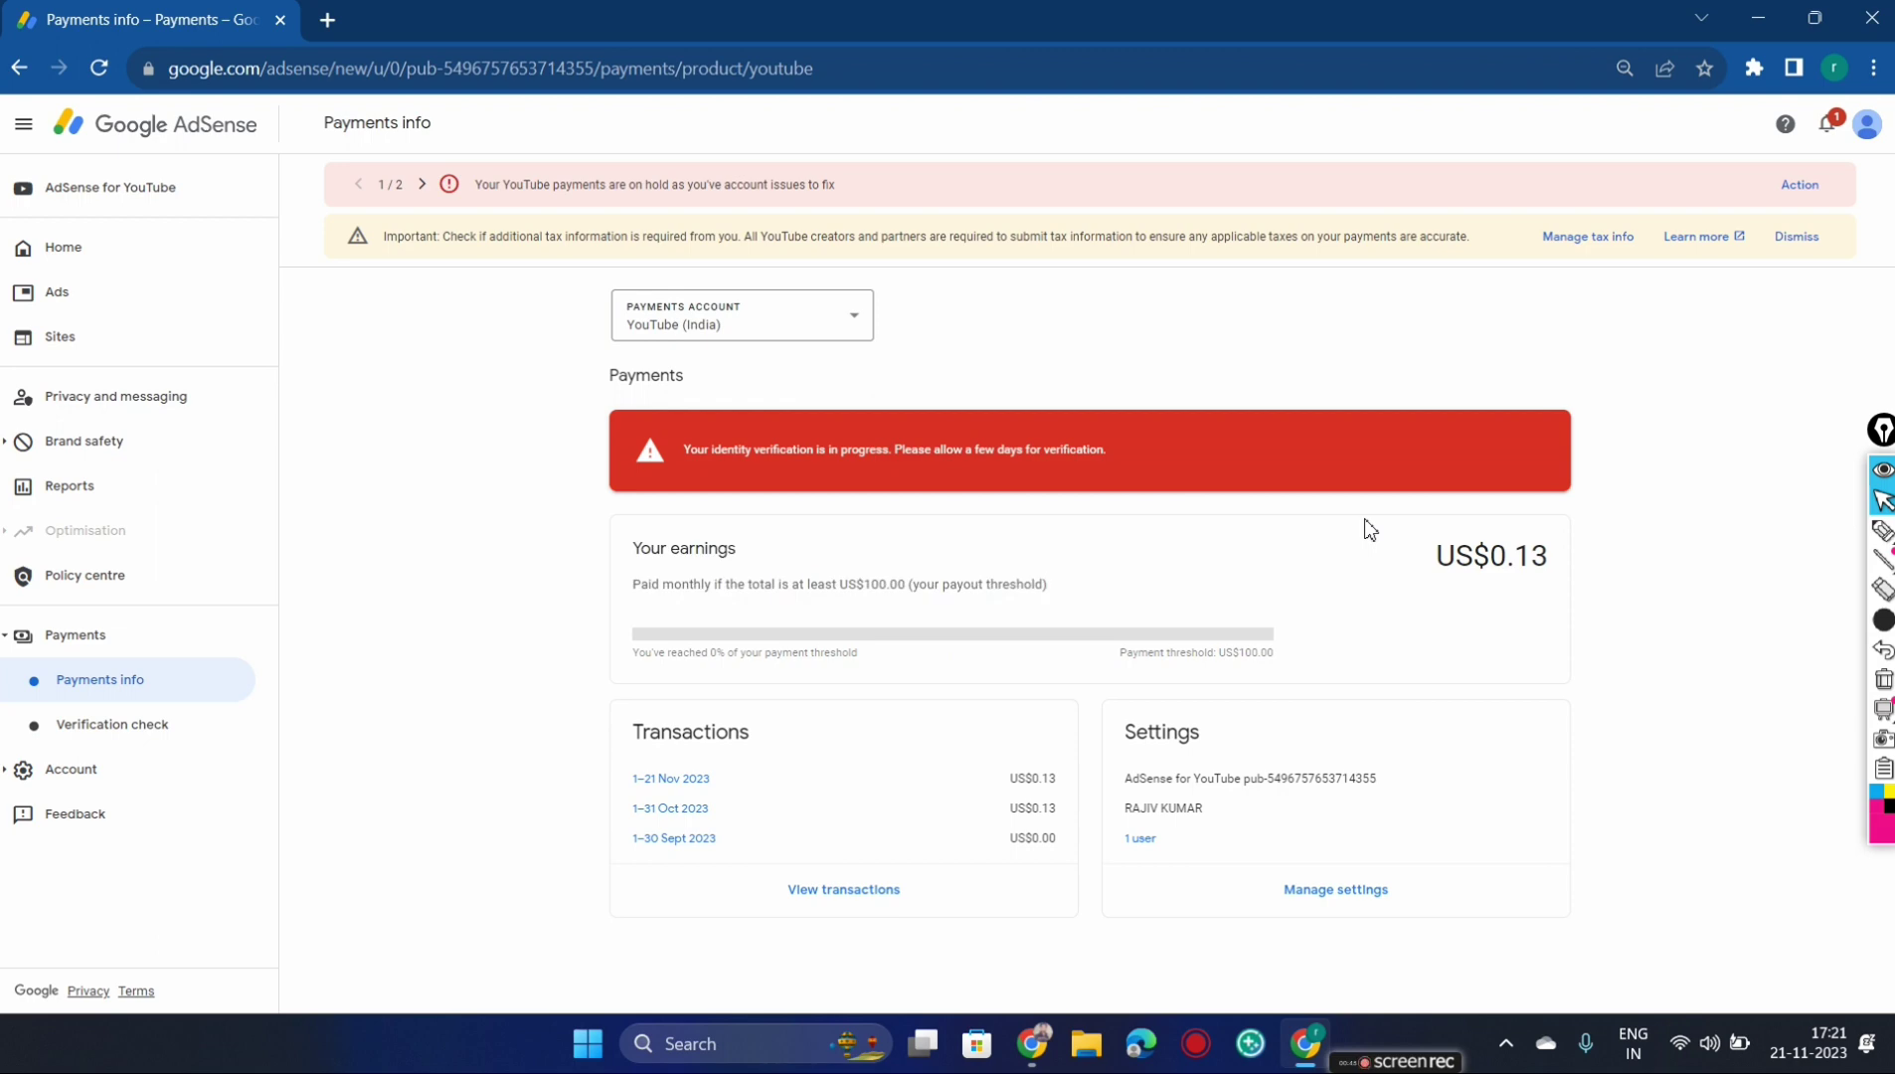
key(ctrl+plus)
key(ctrl+plus)
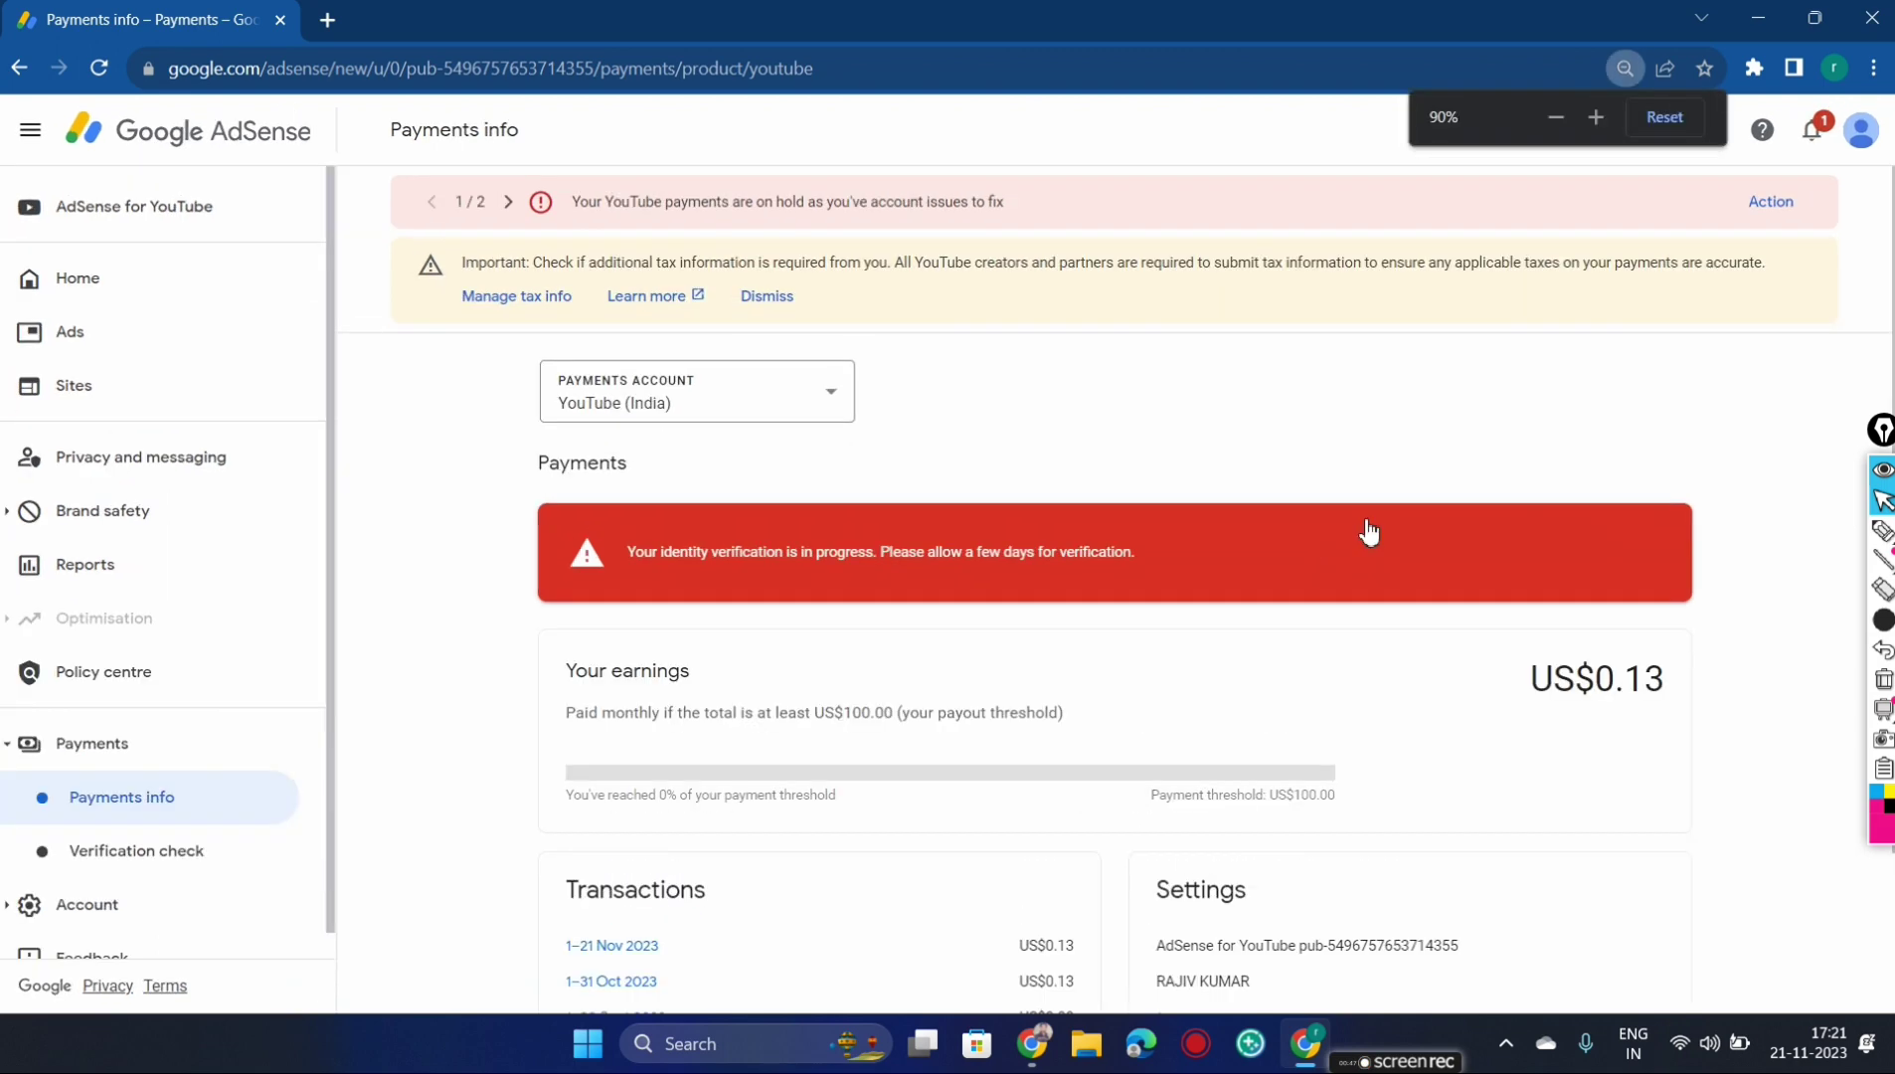
scroll(1370, 532, down, 2)
scroll(1370, 532, up, 2)
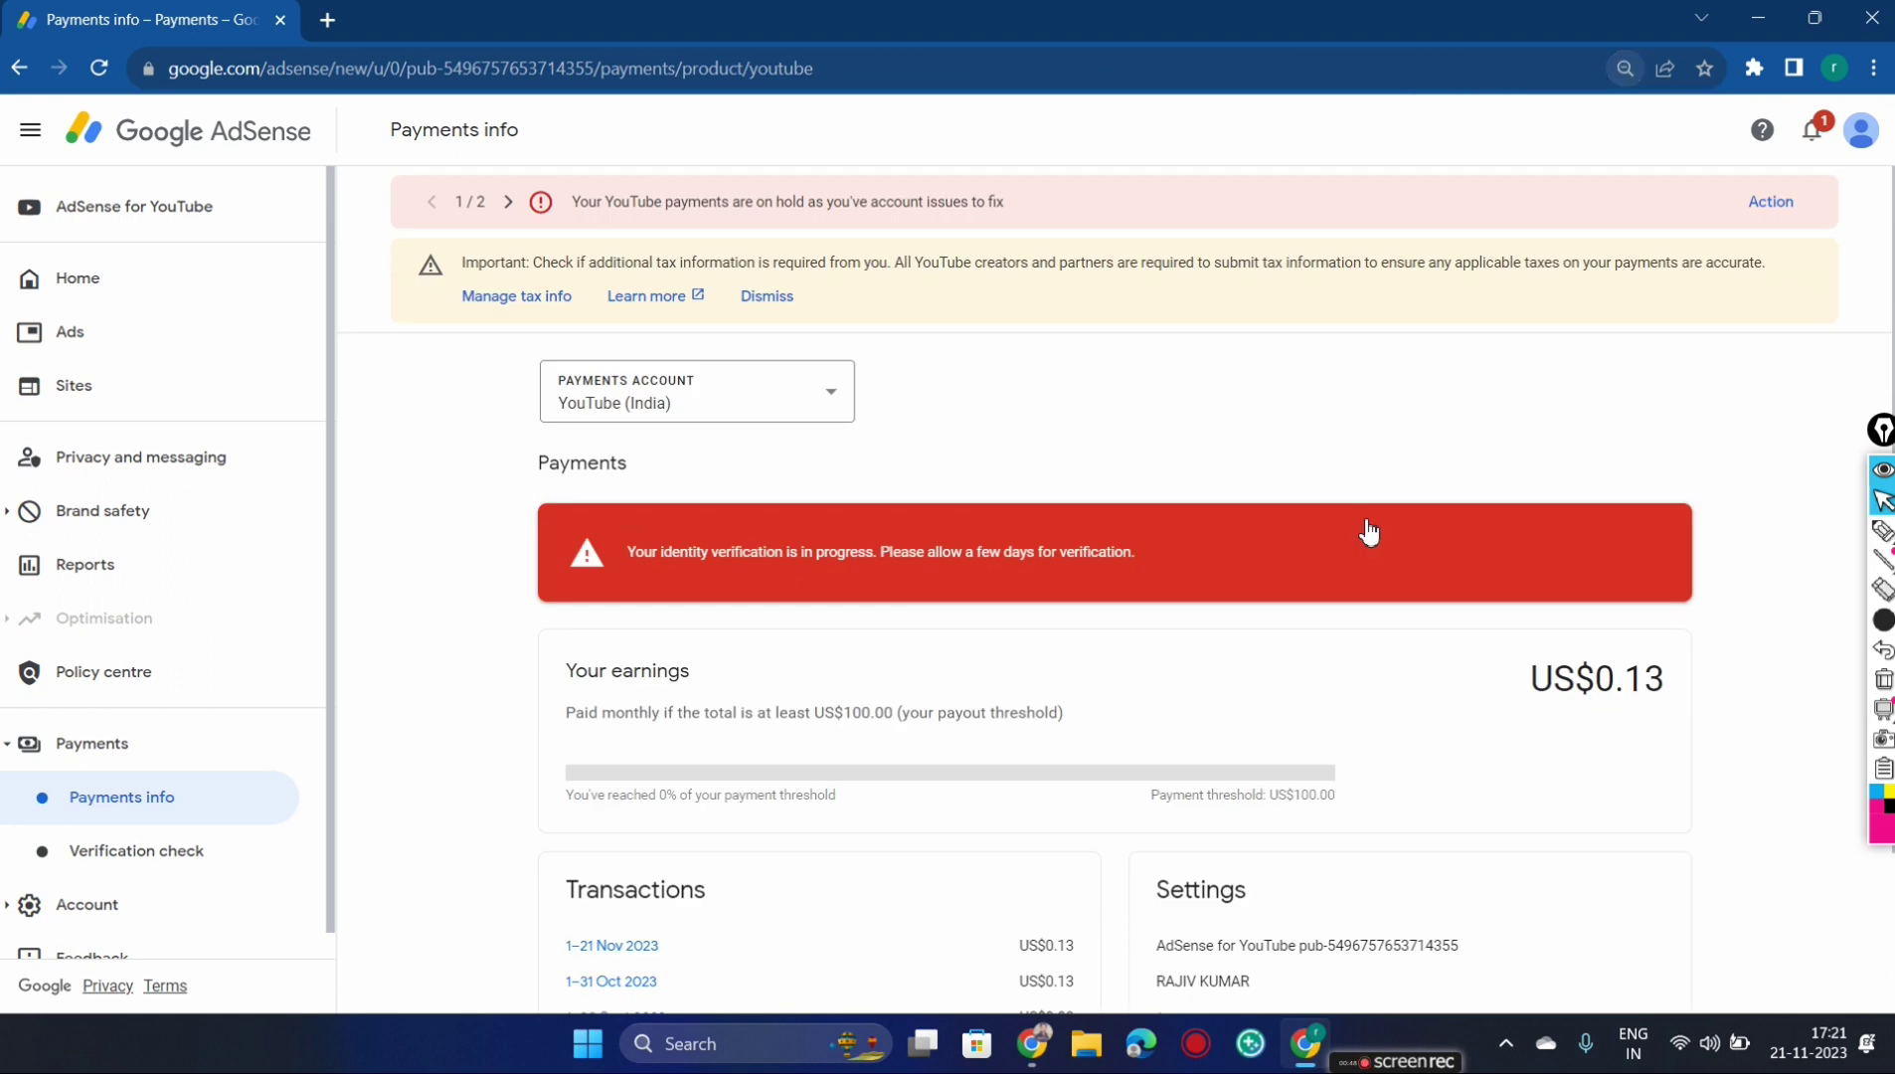